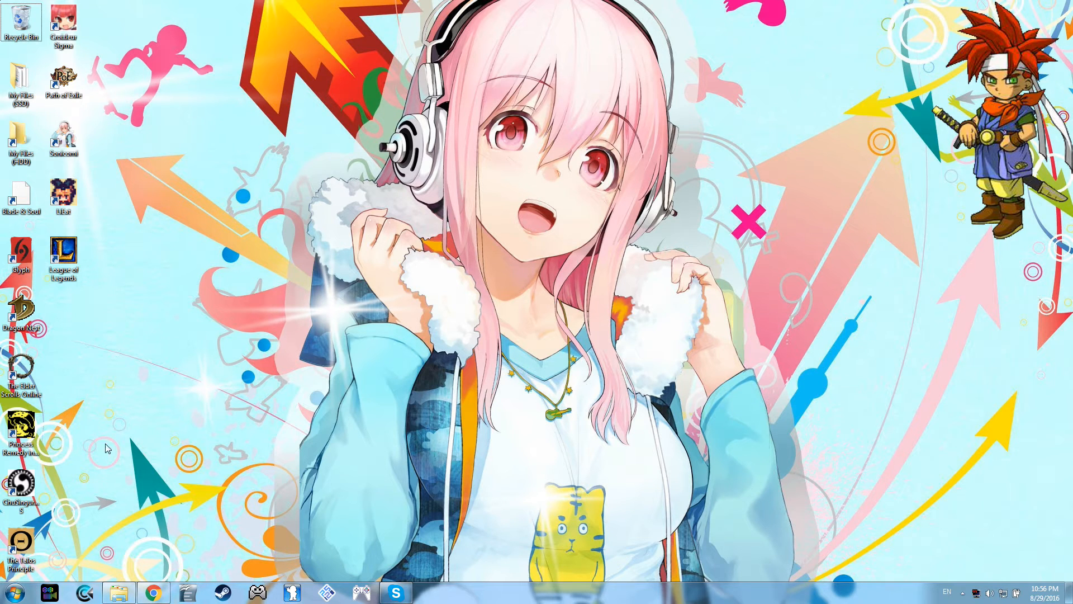
Step: Open the Games > Emulators and Roms > Converters > GBA Converters > Goomba Front (Color) folder on Main HDD (E:) and move its window aside
{"action": "left_click", "coordinate": [118, 597]}
{"action": "right_click", "coordinate": [118, 596]}
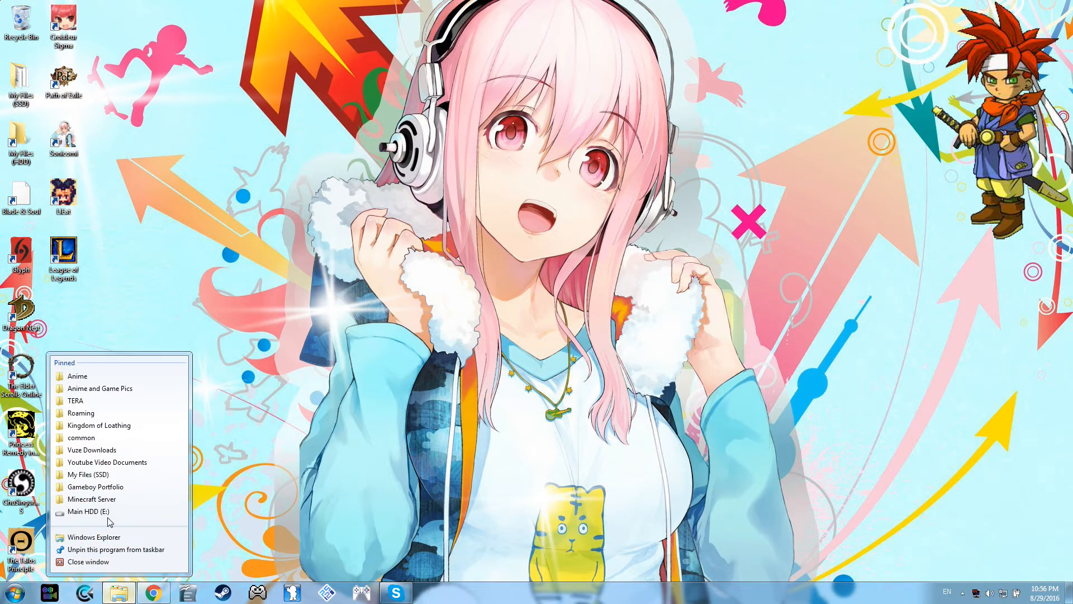
{"action": "left_click", "coordinate": [108, 520]}
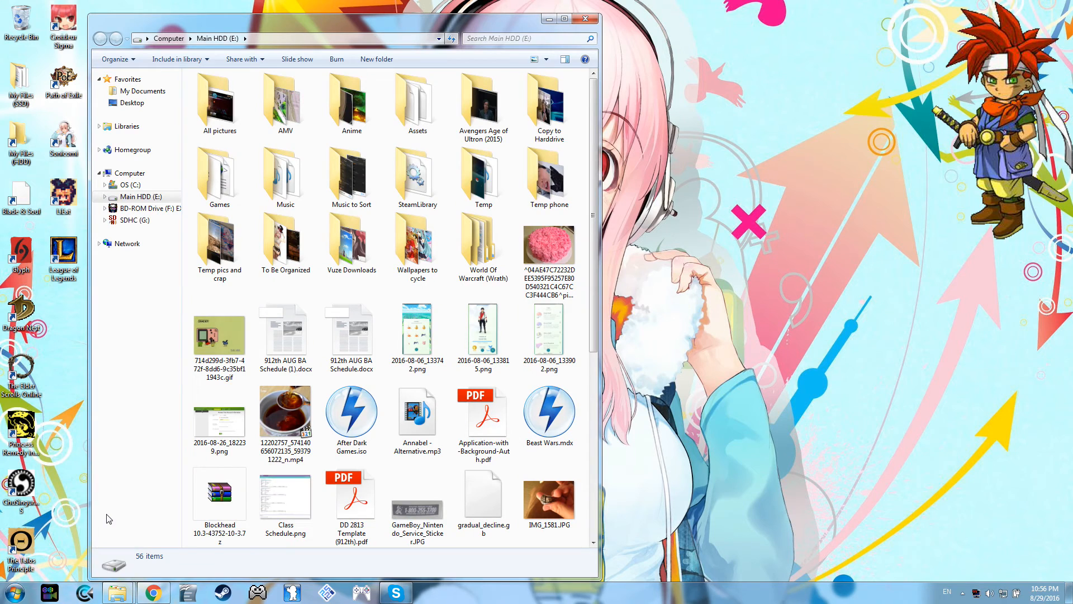
{"action": "double_click", "coordinate": [227, 195]}
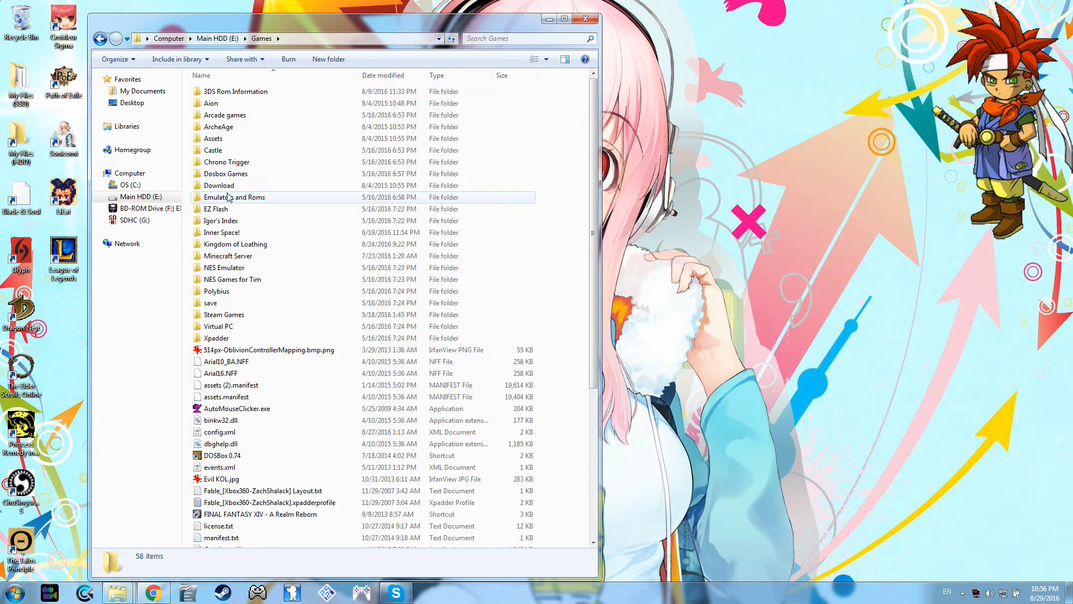
{"action": "double_click", "coordinate": [228, 197]}
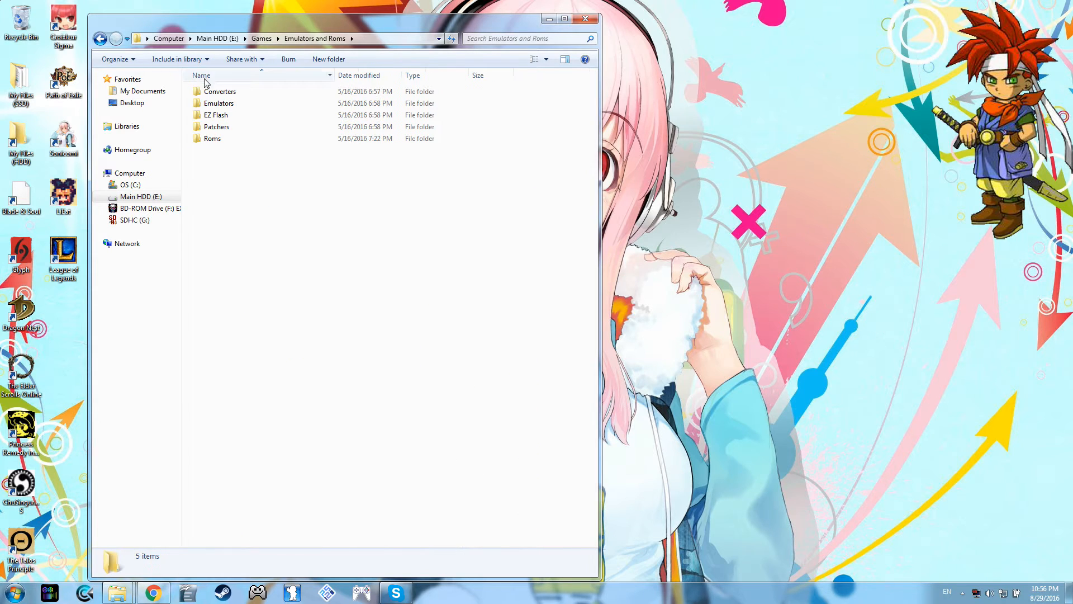
{"action": "double_click", "coordinate": [211, 95]}
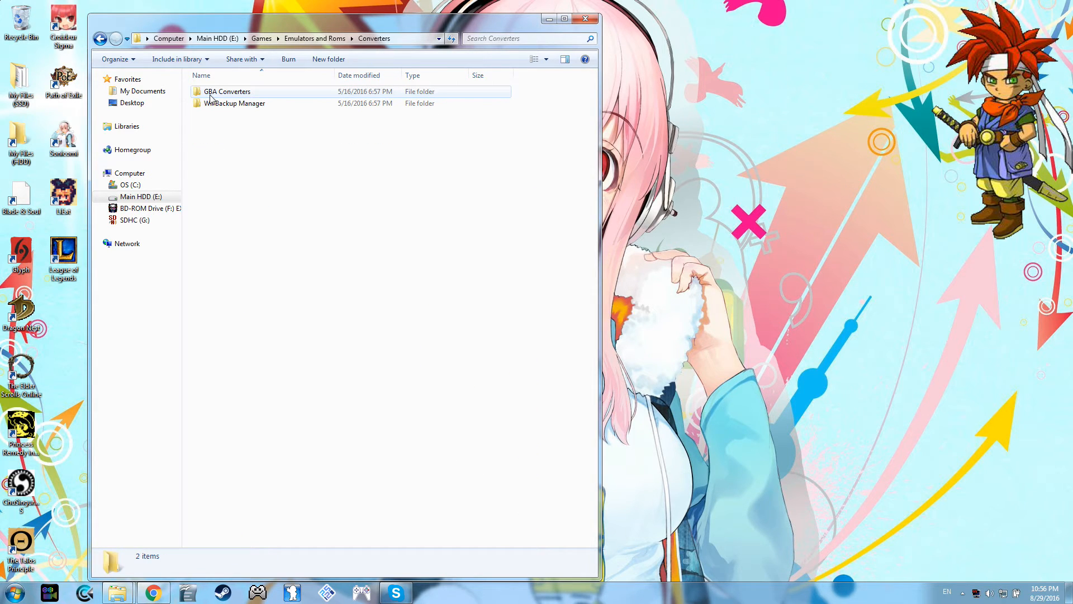
{"action": "double_click", "coordinate": [211, 94]}
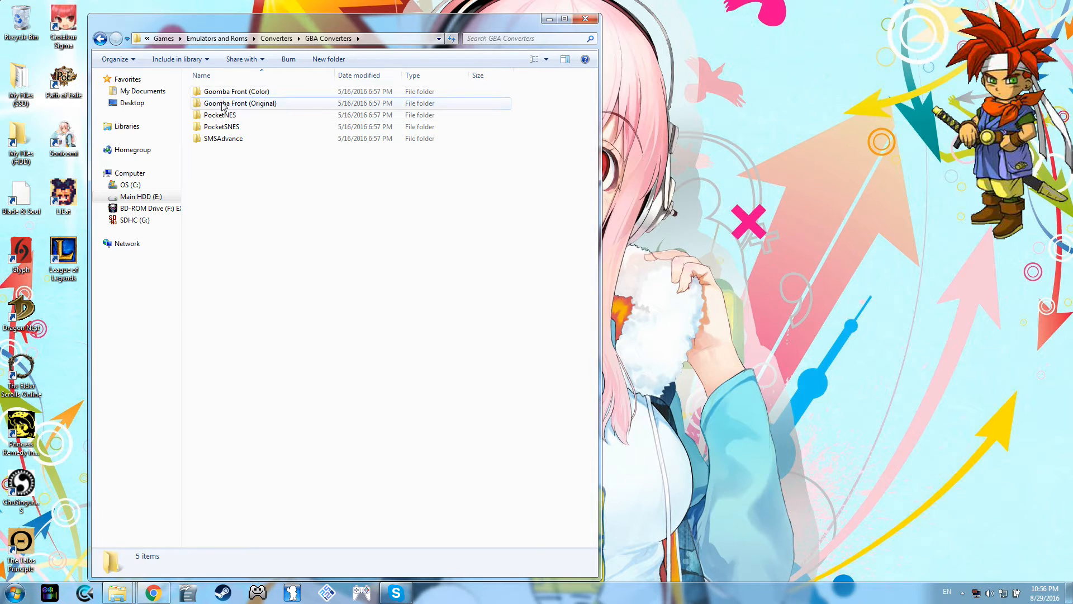
{"action": "double_click", "coordinate": [222, 95]}
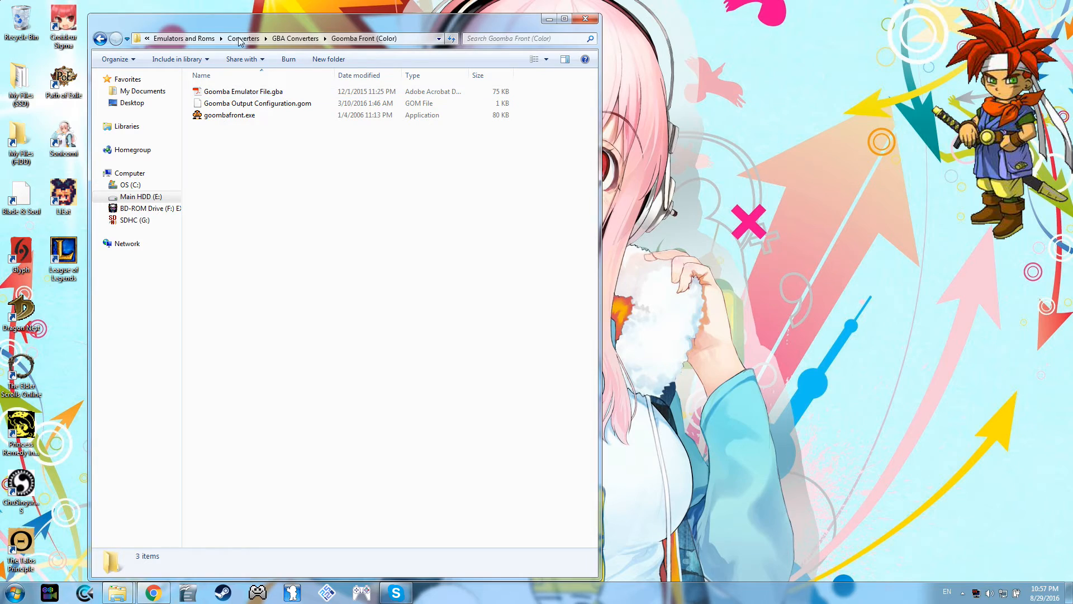
{"action": "left_click_drag", "start_coordinate": [238, 27], "coordinate": [638, 34]}
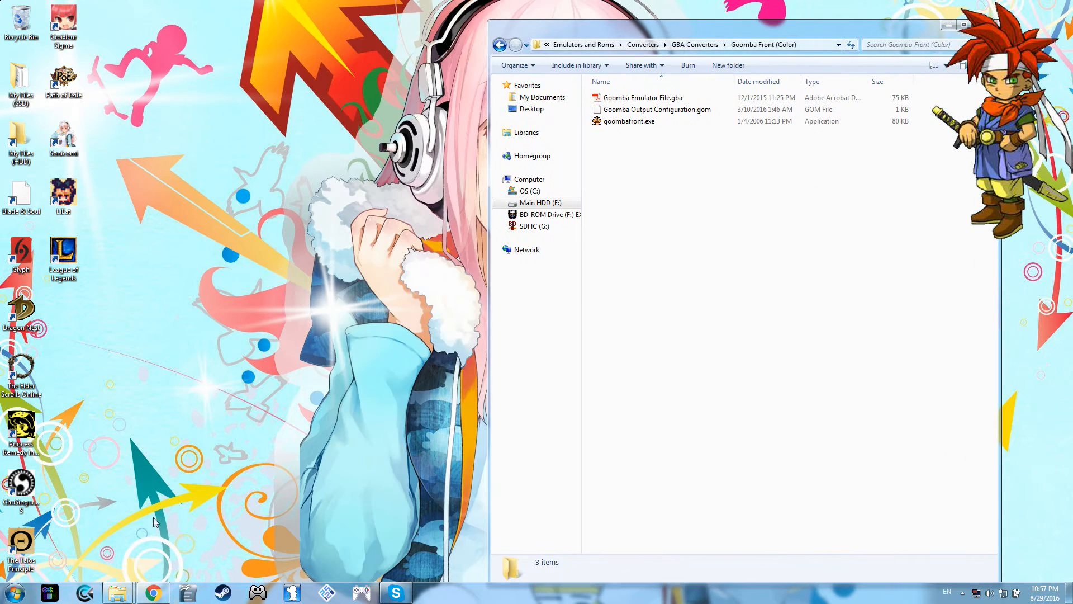
Step: Launch VisualBoyAdvance.exe from Games > Emulators and Roms > Emulators > Gameboy Advance on Main HDD (E:), then minimize that folder window
{"action": "right_click", "coordinate": [118, 593]}
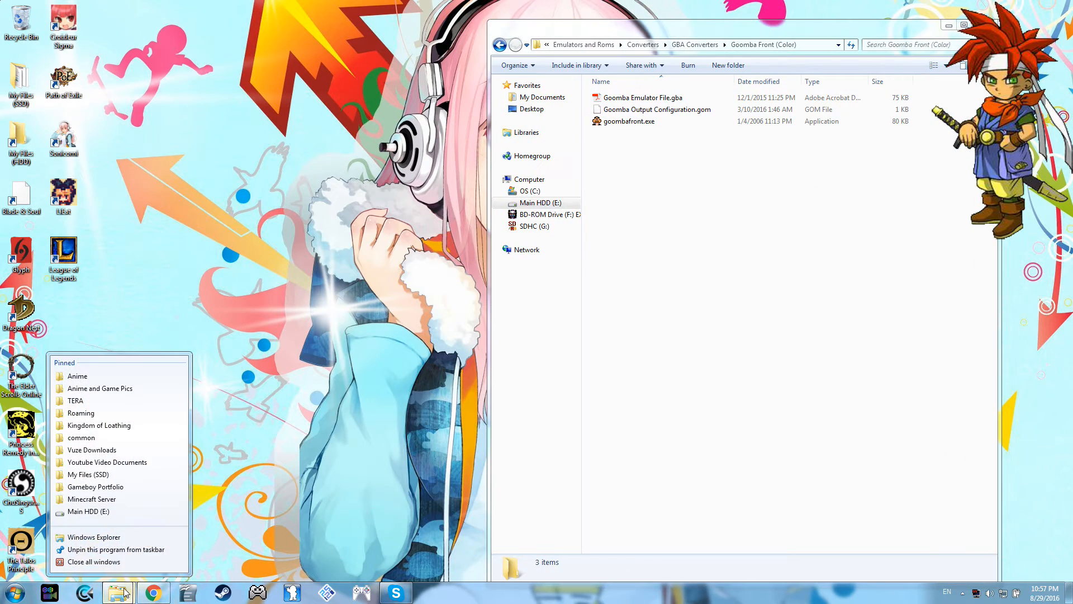
{"action": "left_click", "coordinate": [81, 512]}
{"action": "double_click", "coordinate": [627, 179]}
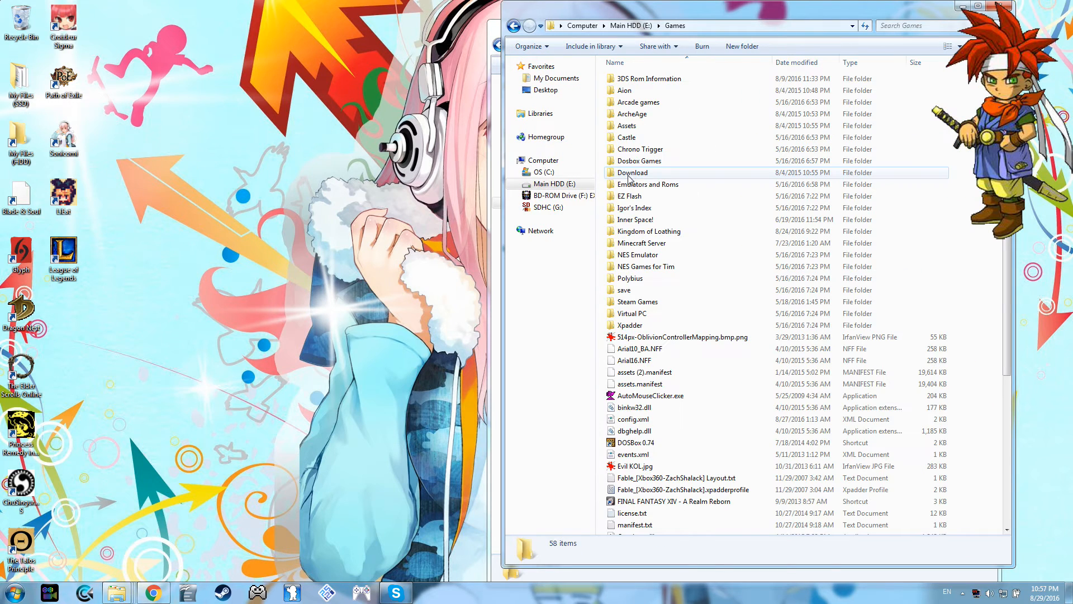
{"action": "double_click", "coordinate": [634, 187]}
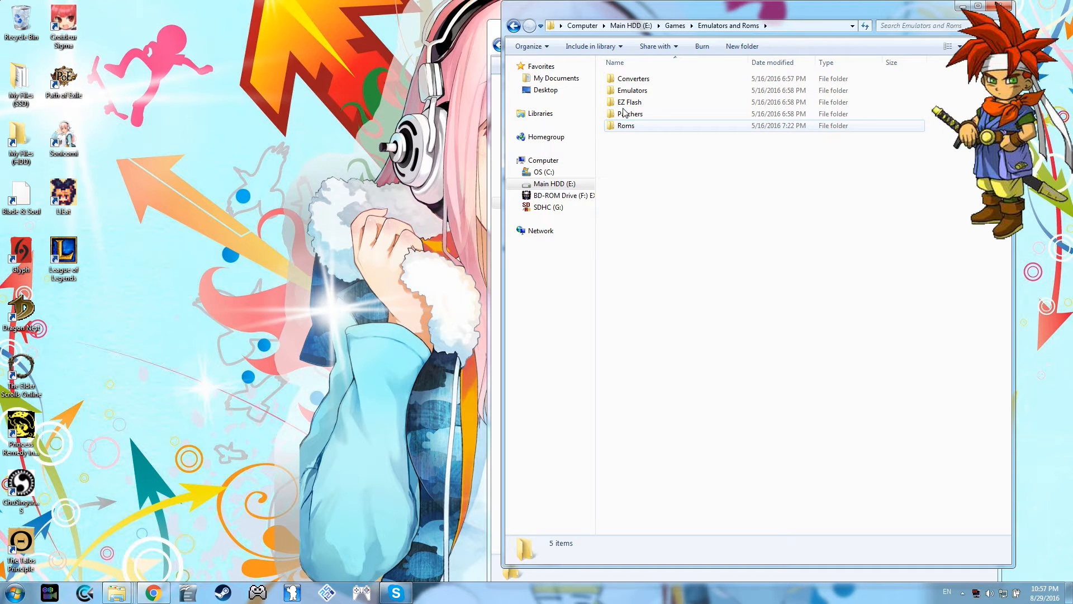
{"action": "double_click", "coordinate": [625, 90]}
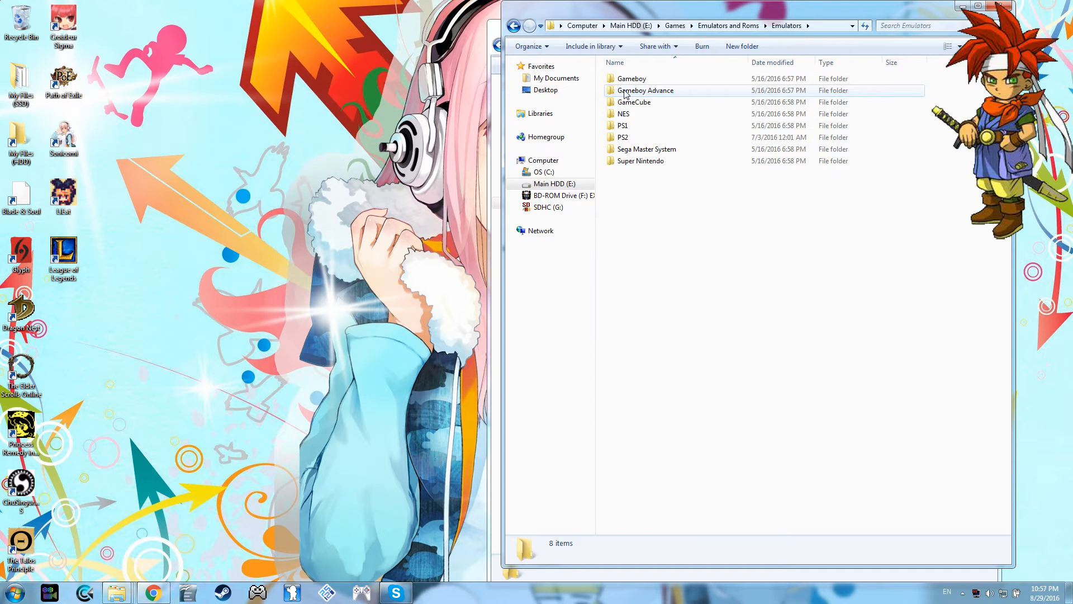
{"action": "double_click", "coordinate": [625, 91]}
{"action": "double_click", "coordinate": [625, 90]}
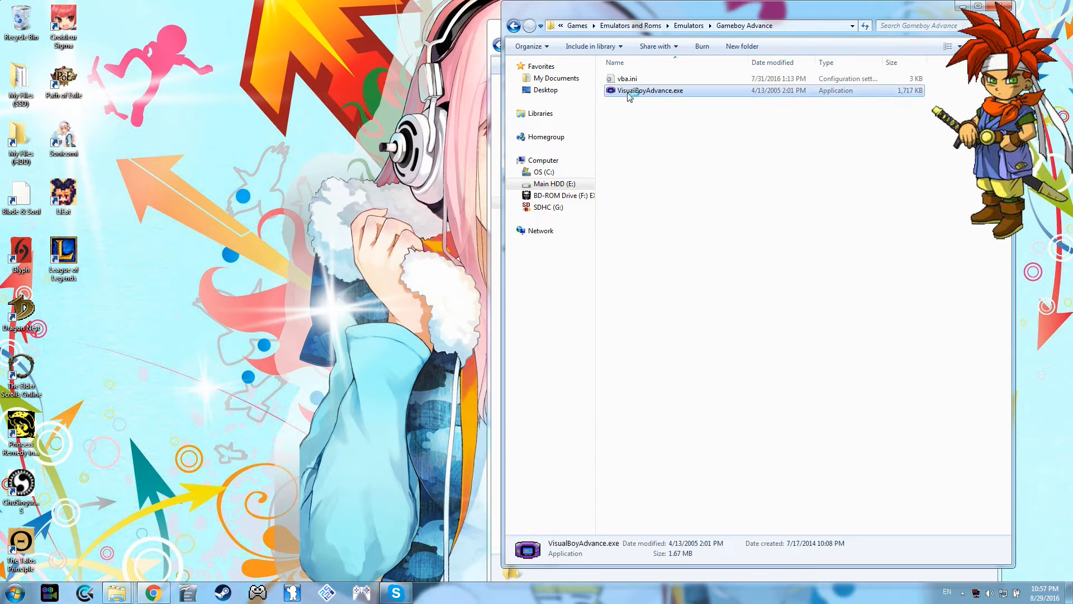
{"action": "left_click_drag", "start_coordinate": [614, 16], "coordinate": [539, 25]}
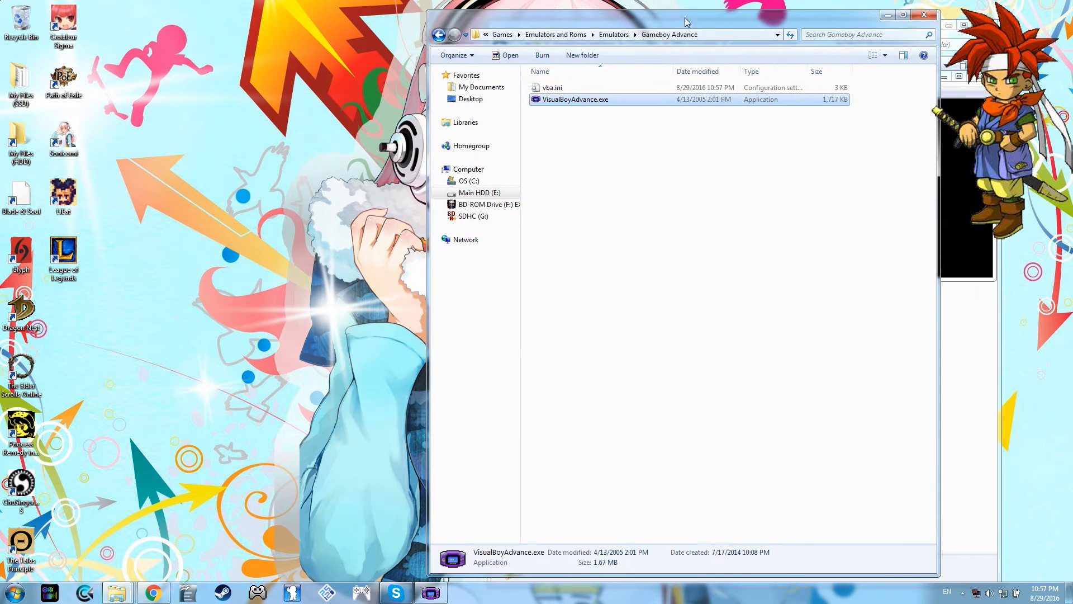
{"action": "left_click", "coordinate": [888, 16]}
Step: Launch goombafront.exe from the Goomba Front (Color) folder and arrange the windows so the folder, converter and emulator are all visible
{"action": "left_click_drag", "start_coordinate": [779, 28], "coordinate": [334, 31]}
{"action": "left_click", "coordinate": [198, 125]}
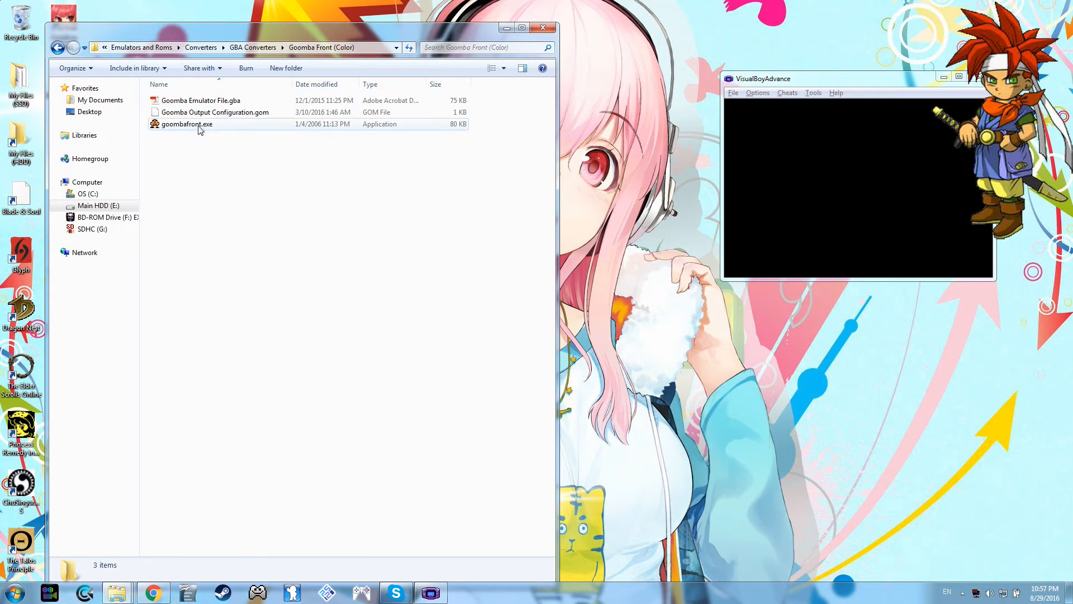
{"action": "double_click", "coordinate": [198, 125]}
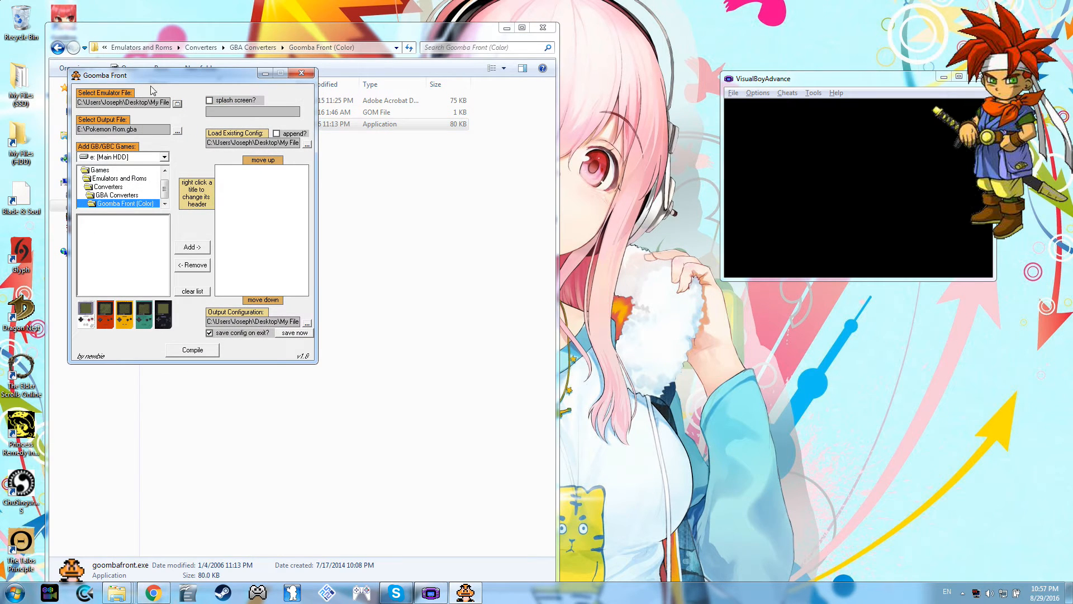
{"action": "left_click_drag", "start_coordinate": [158, 83], "coordinate": [648, 290]}
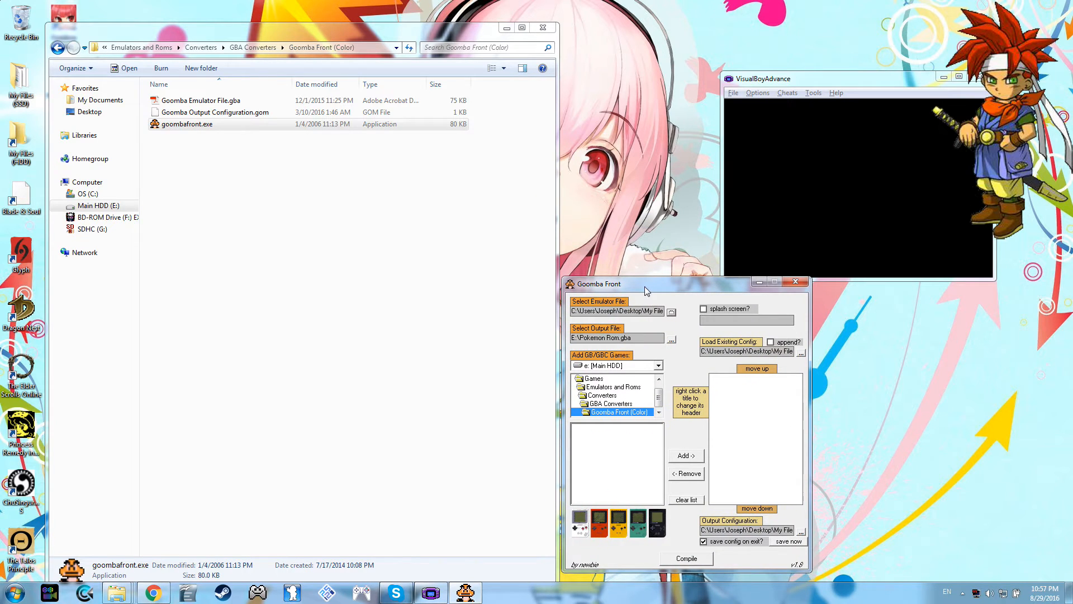
Step: Set Goomba Emulator File.gba from the Goomba Front (Color) folder as the emulator file
{"action": "left_click", "coordinate": [672, 312]}
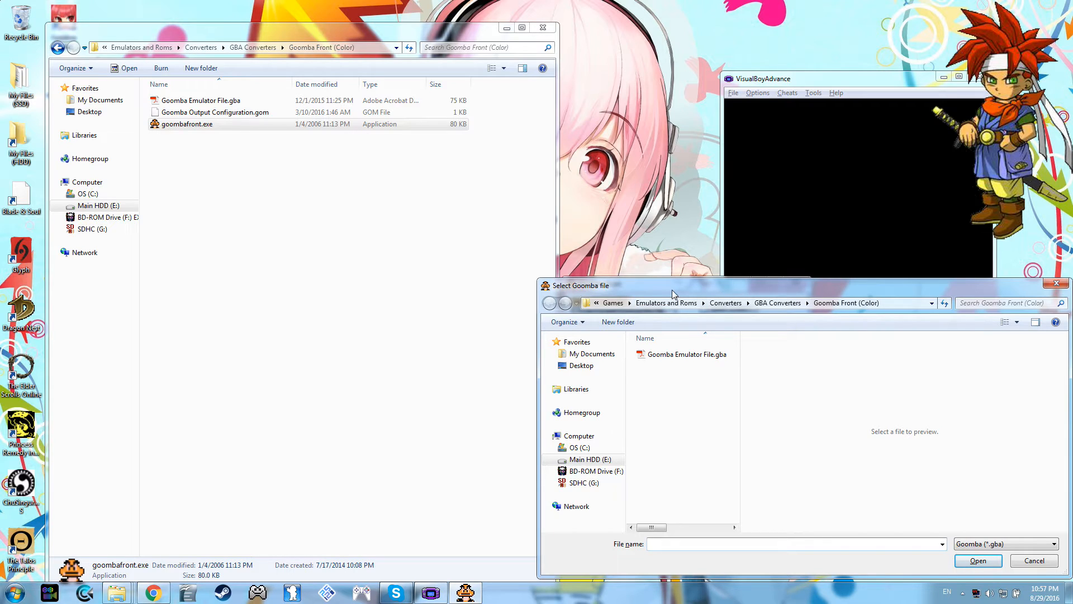
{"action": "left_click_drag", "start_coordinate": [672, 290], "coordinate": [612, 390]}
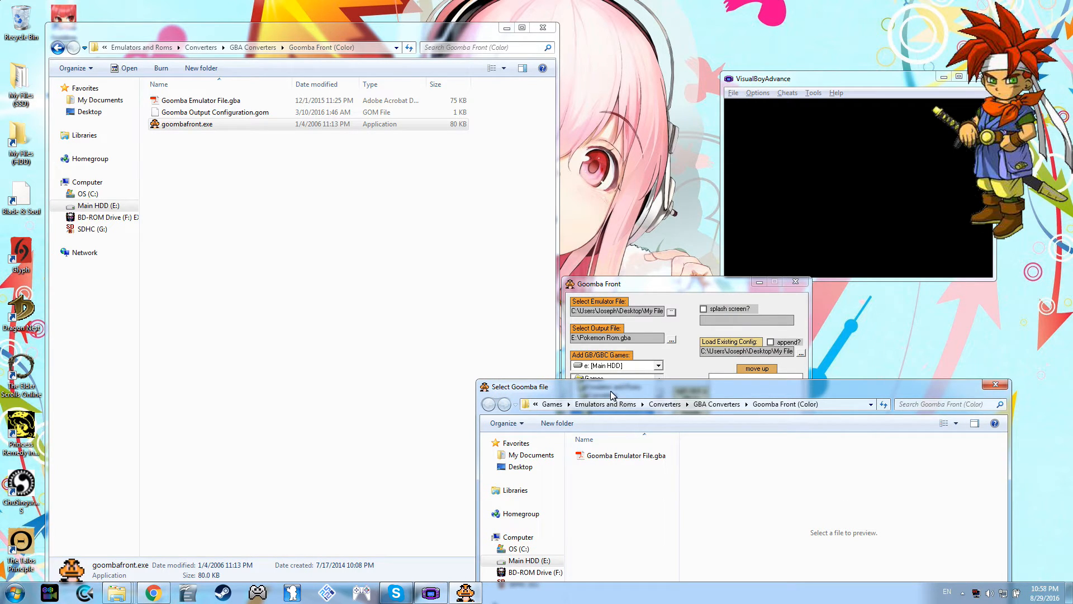
{"action": "left_click_drag", "start_coordinate": [611, 392], "coordinate": [667, 341]}
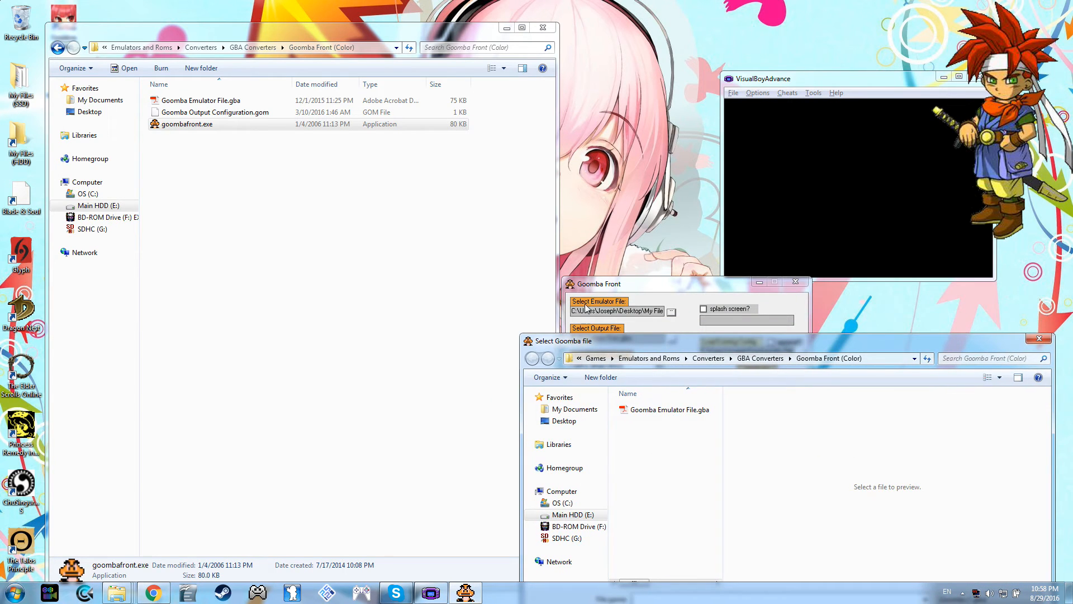
{"action": "left_click_drag", "start_coordinate": [619, 341], "coordinate": [620, 286]}
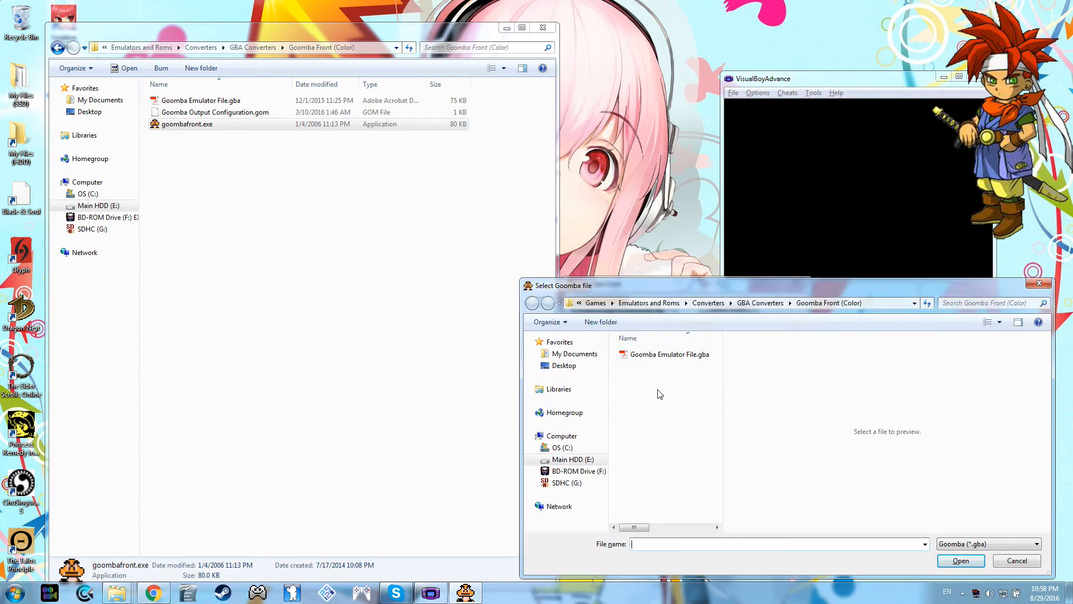
{"action": "left_click", "coordinate": [652, 356]}
{"action": "left_click_drag", "start_coordinate": [699, 288], "coordinate": [658, 39]}
{"action": "key", "text": "Return"}
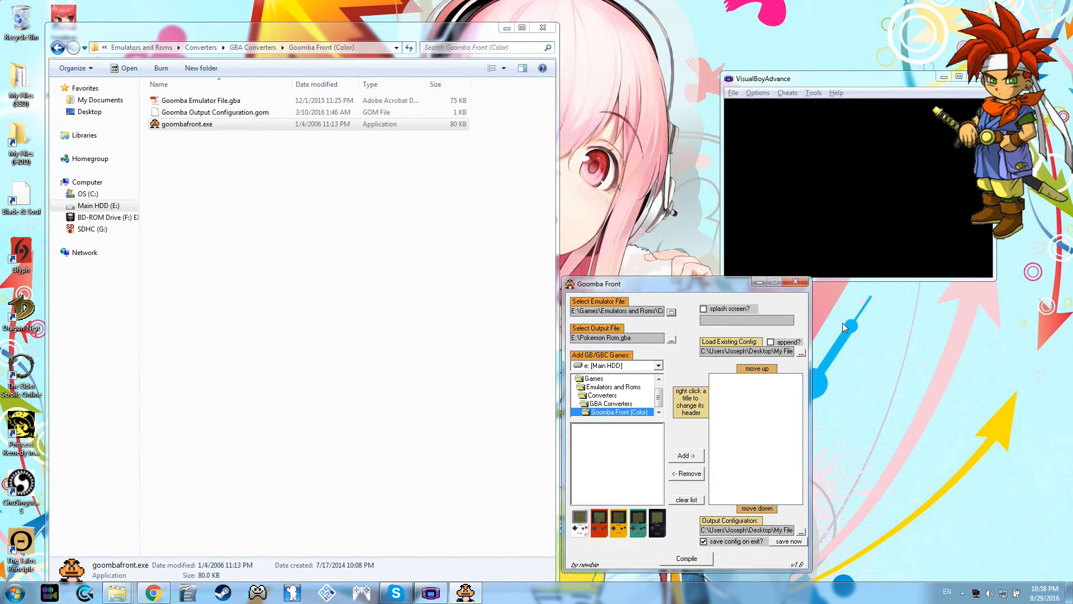
Step: Set the output file to "MrCrono666 ass tastic sandwich overlord" in the Goomba Front (Color) folder
{"action": "left_click", "coordinate": [671, 339]}
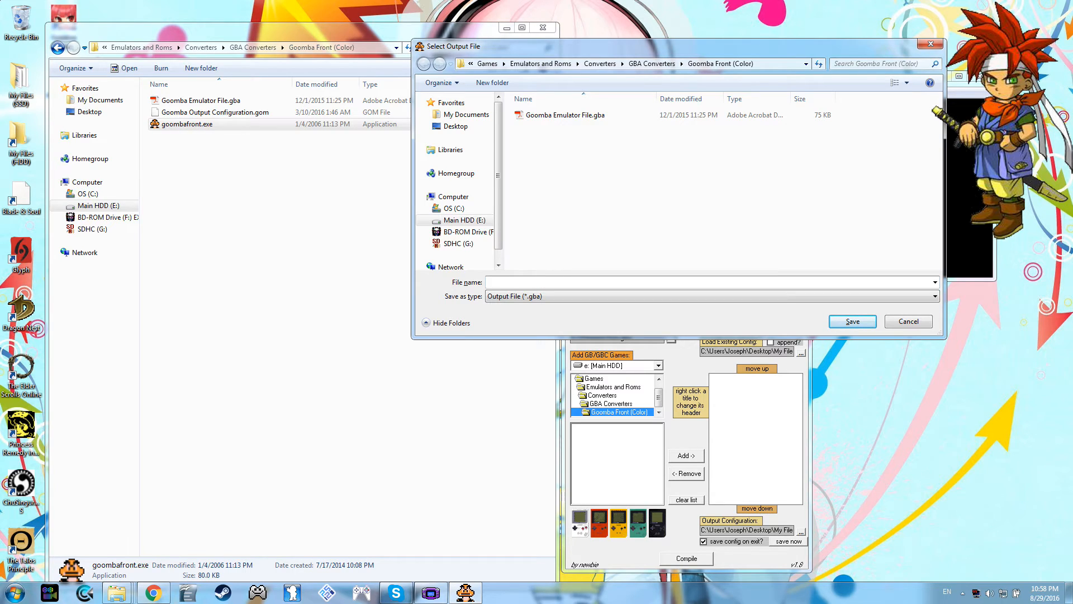
{"action": "type", "text": "MrCrono666 ass tastic sandwich overlord"}
{"action": "key", "text": "Return"}
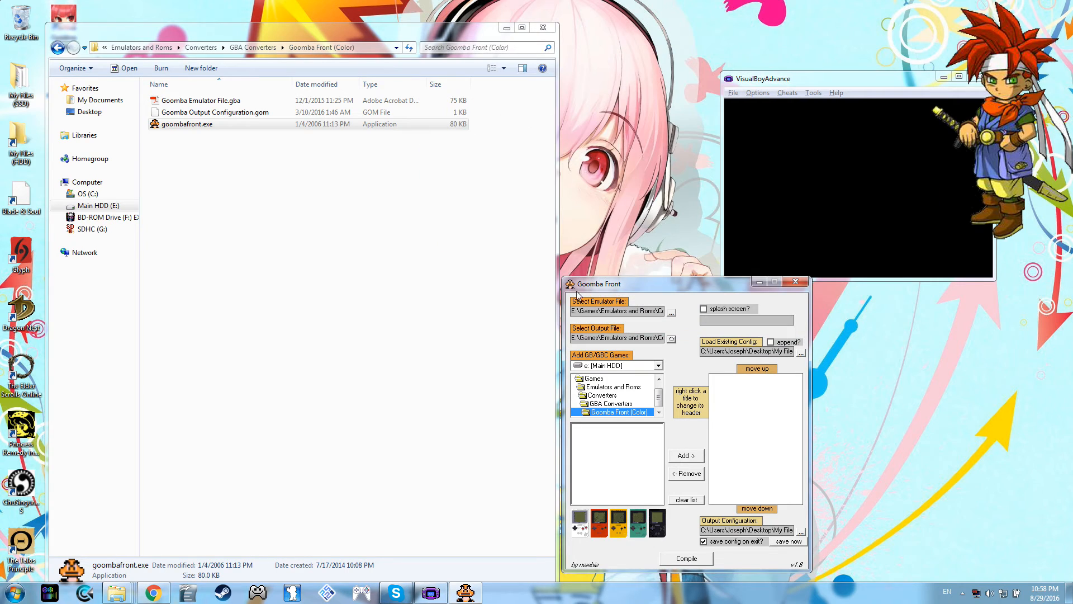
Step: Load Goomba Output Configuration.gom from the Goomba Front (Color) folder as the existing config
{"action": "left_click_drag", "start_coordinate": [617, 280], "coordinate": [613, 246]}
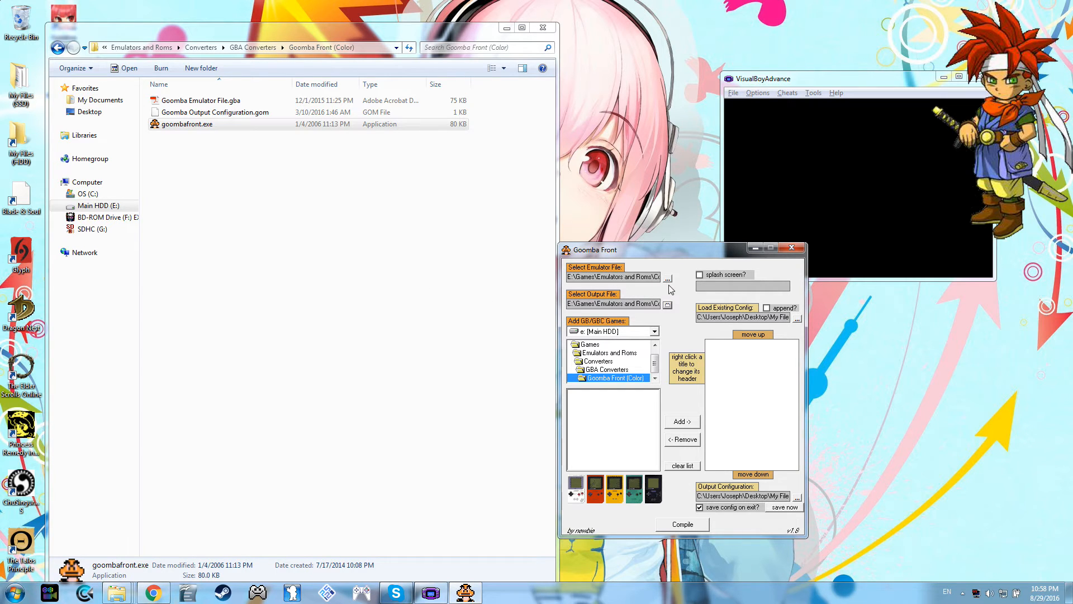
{"action": "left_click", "coordinate": [798, 319]}
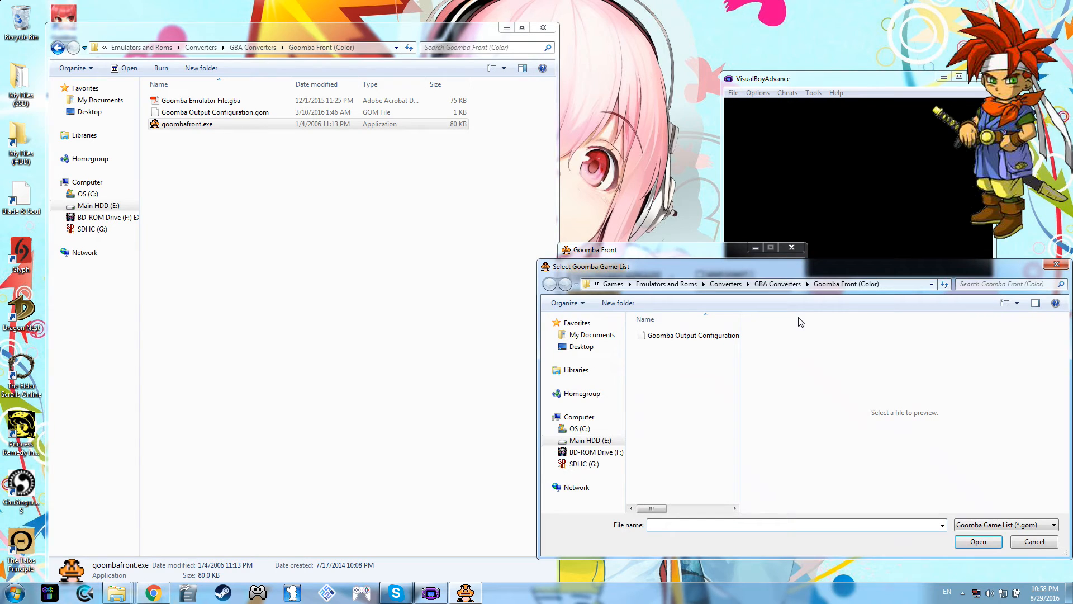
{"action": "left_click_drag", "start_coordinate": [779, 272], "coordinate": [351, 74]}
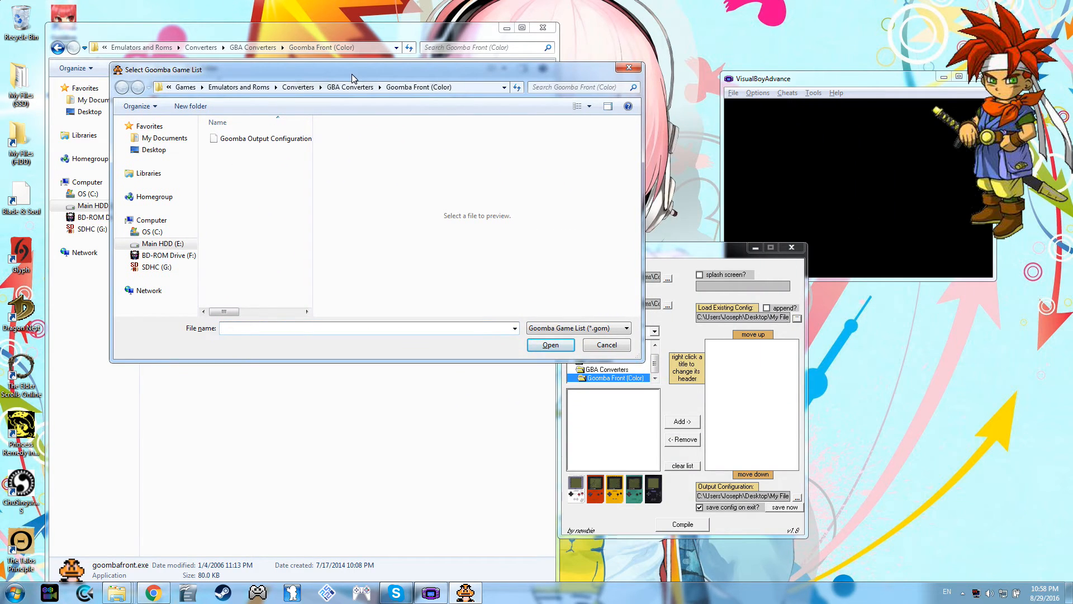
{"action": "left_click", "coordinate": [236, 143]}
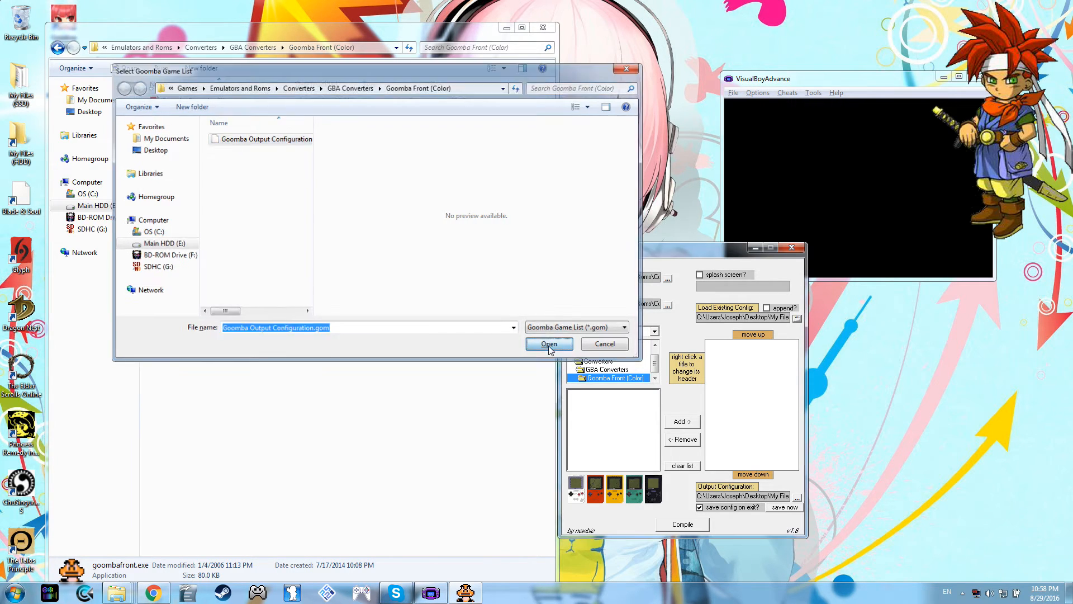
{"action": "left_click", "coordinate": [548, 345]}
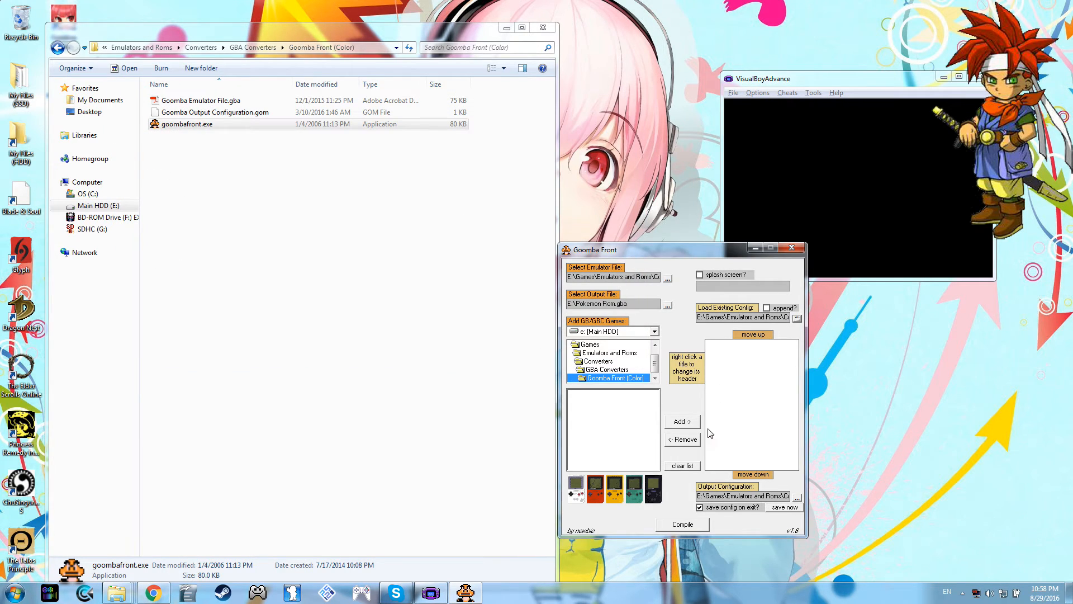
Step: Set the output configuration to Goomba Output Configuration.gom in the same folder, replacing the existing file
{"action": "left_click", "coordinate": [797, 498]}
{"action": "left_click", "coordinate": [314, 140]}
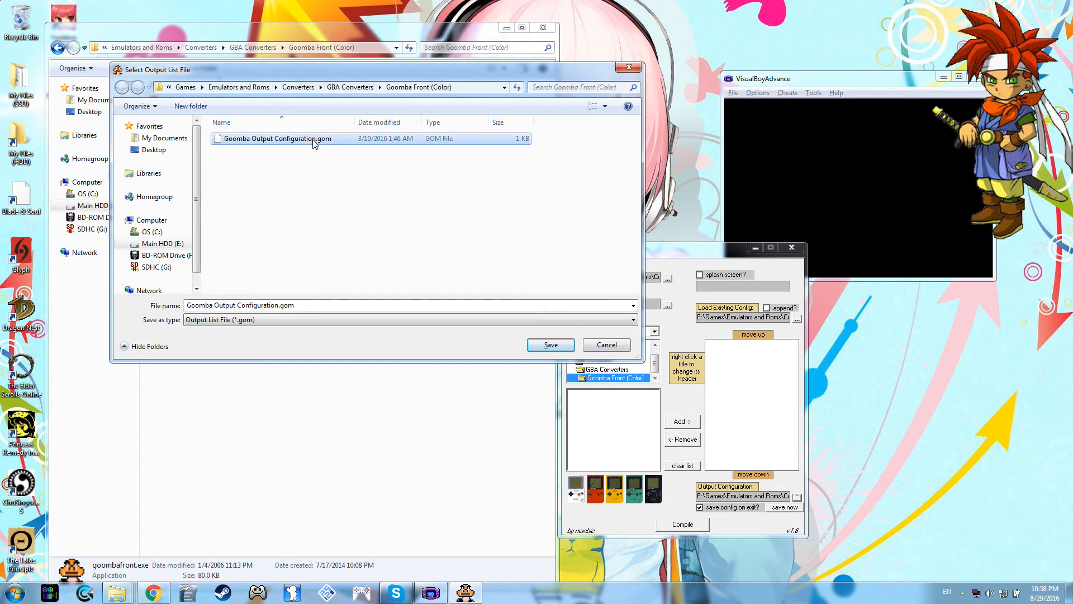
{"action": "left_click", "coordinate": [547, 347]}
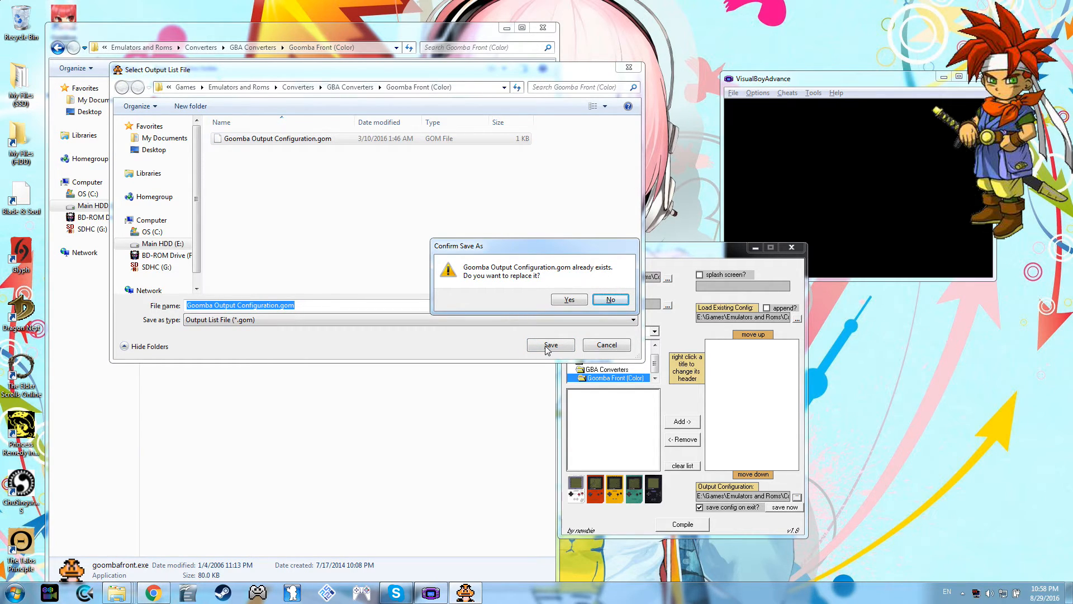
{"action": "left_click", "coordinate": [567, 300]}
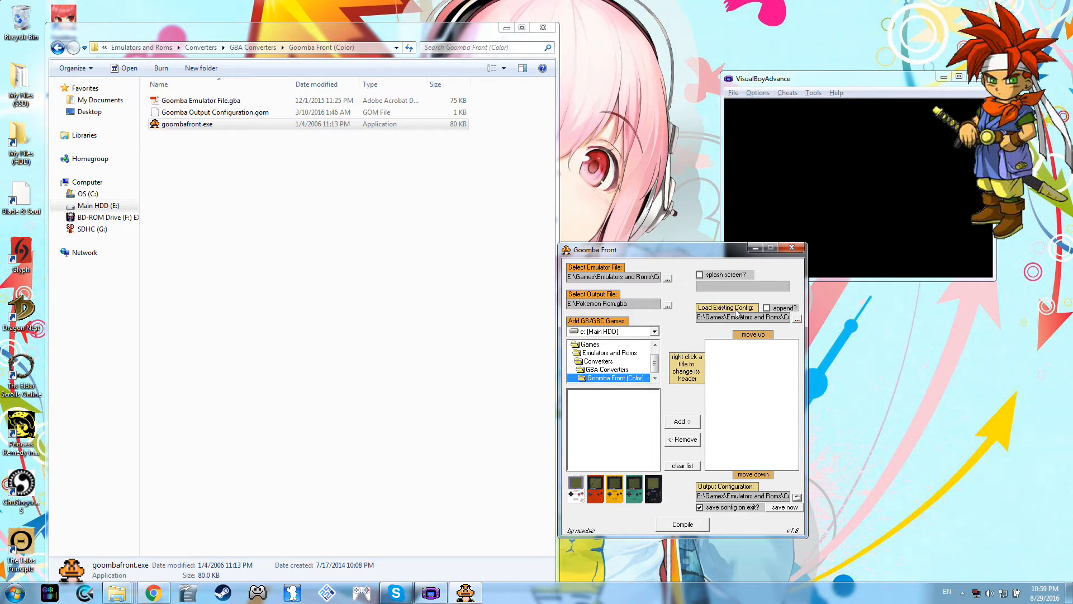
Step: Browse the game source folders to Emulators and Roms > Roms > Gameboy > Color
{"action": "left_click_drag", "start_coordinate": [620, 250], "coordinate": [630, 220]}
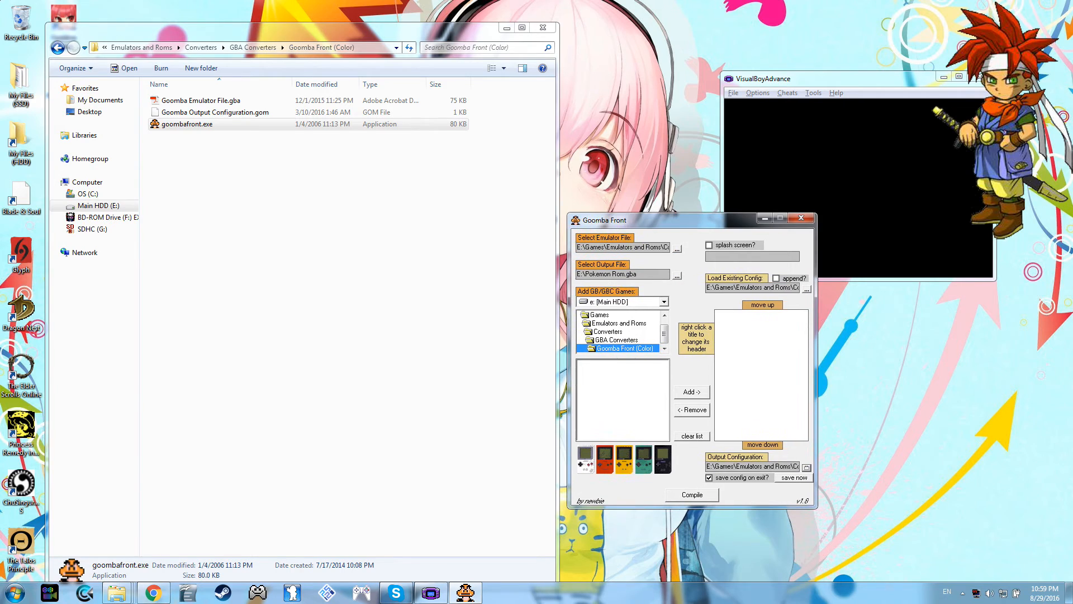
{"action": "double_click", "coordinate": [610, 325]}
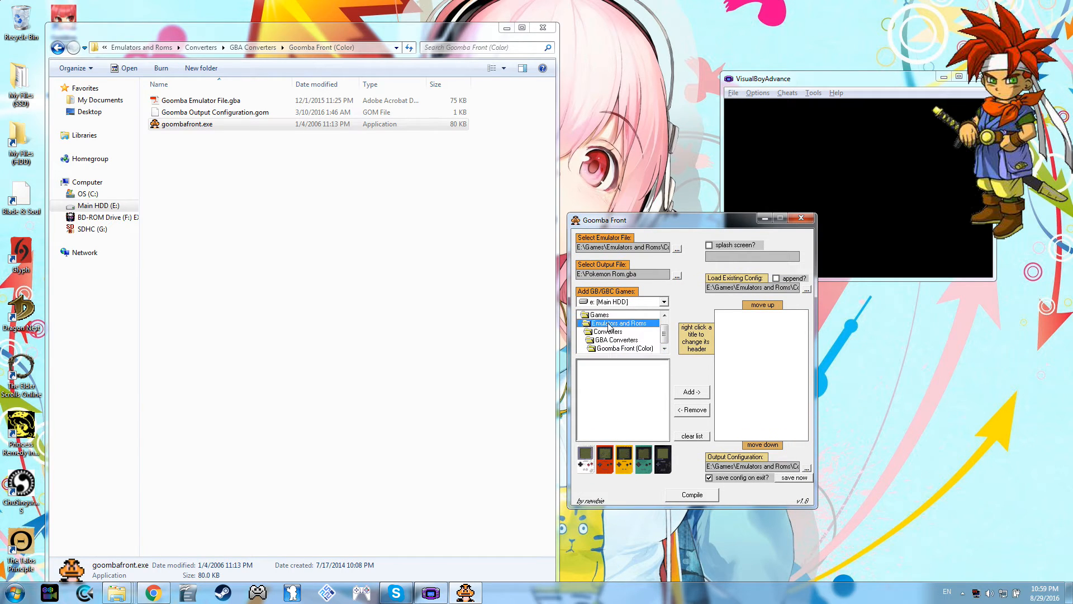
{"action": "scroll", "coordinate": [608, 332], "scroll_direction": "down", "scroll_amount": 1}
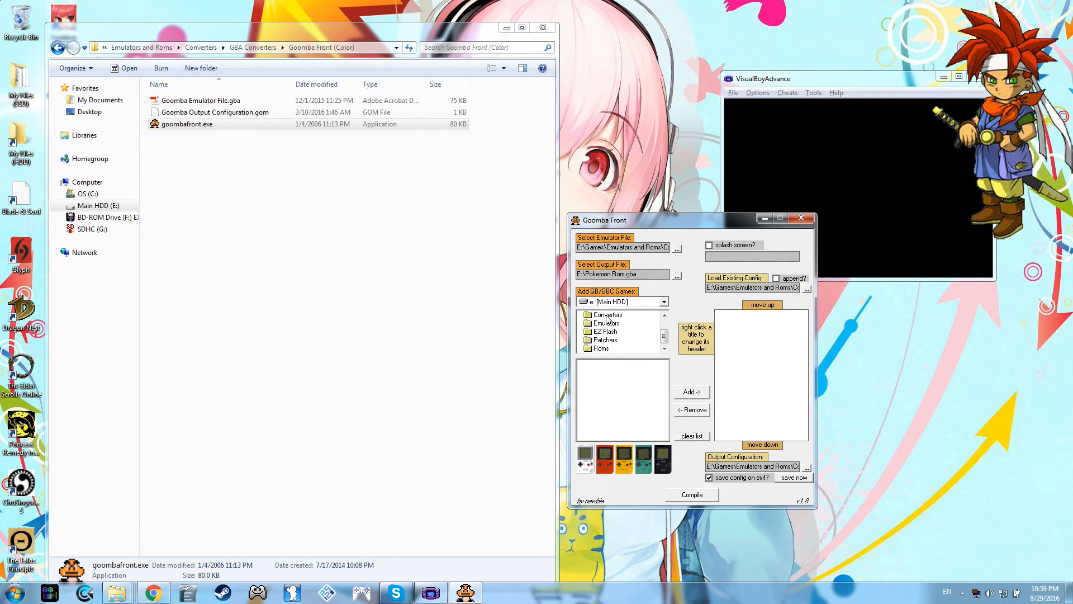
{"action": "double_click", "coordinate": [603, 348]}
{"action": "scroll", "coordinate": [604, 347], "scroll_direction": "down", "scroll_amount": 4}
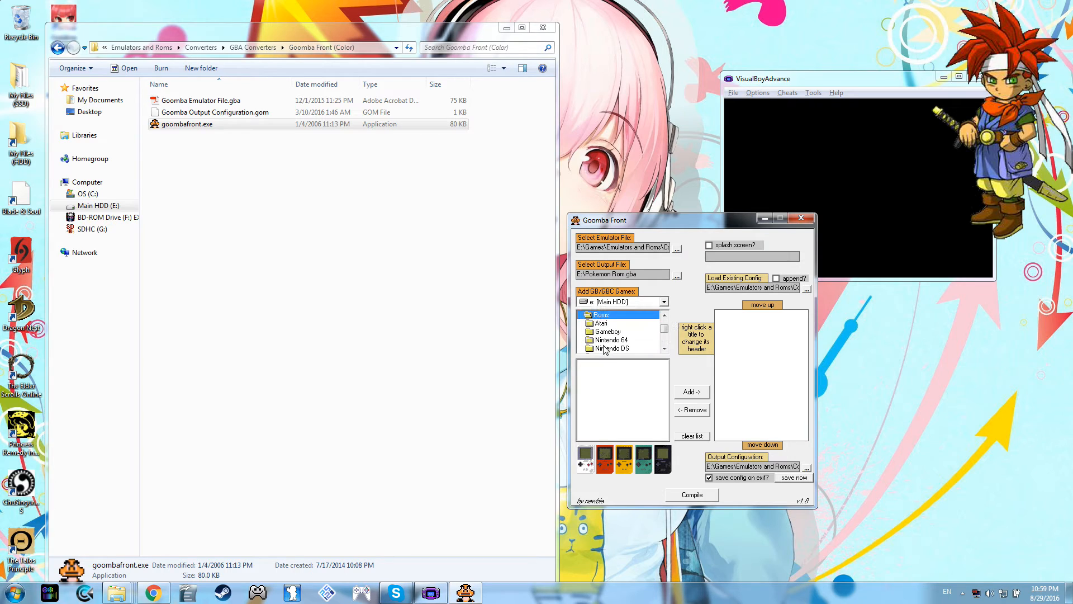
{"action": "scroll", "coordinate": [619, 328], "scroll_direction": "down", "scroll_amount": 1}
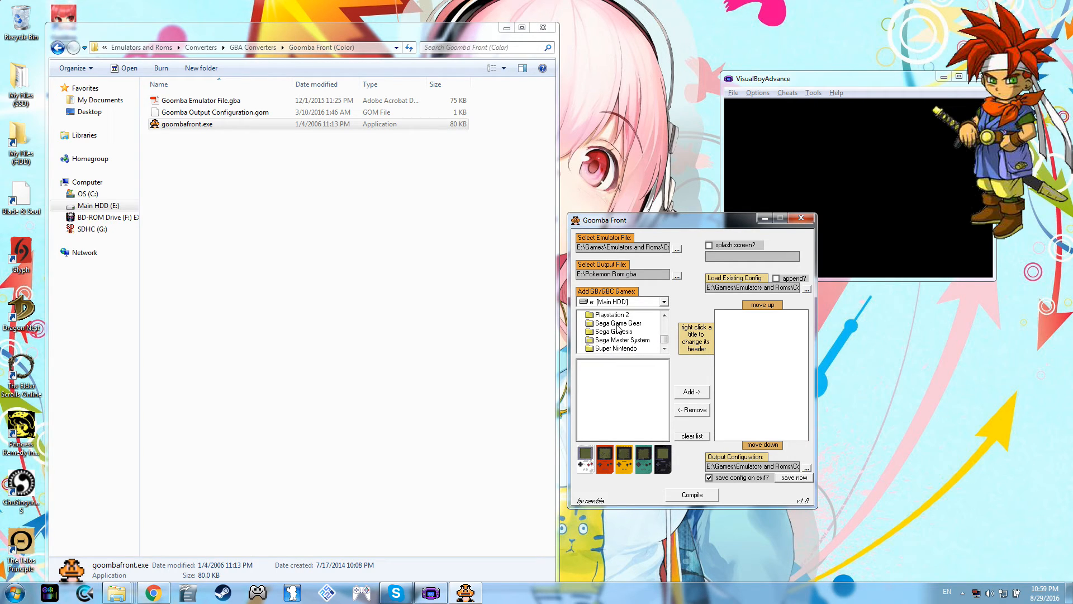
{"action": "scroll", "coordinate": [615, 324], "scroll_direction": "up", "scroll_amount": 3}
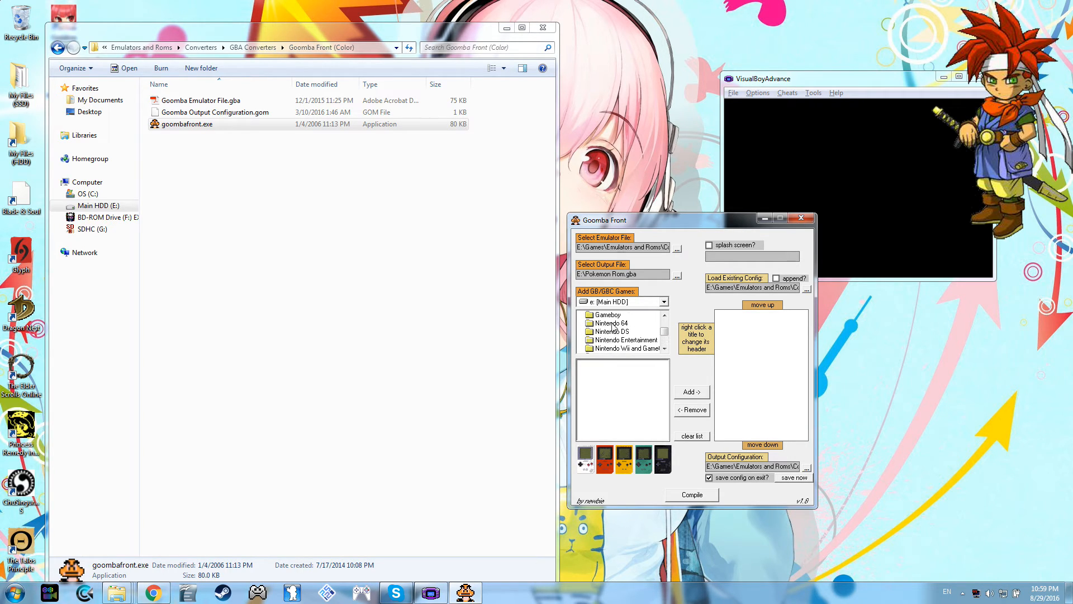
{"action": "left_click", "coordinate": [608, 316]}
{"action": "double_click", "coordinate": [610, 317]}
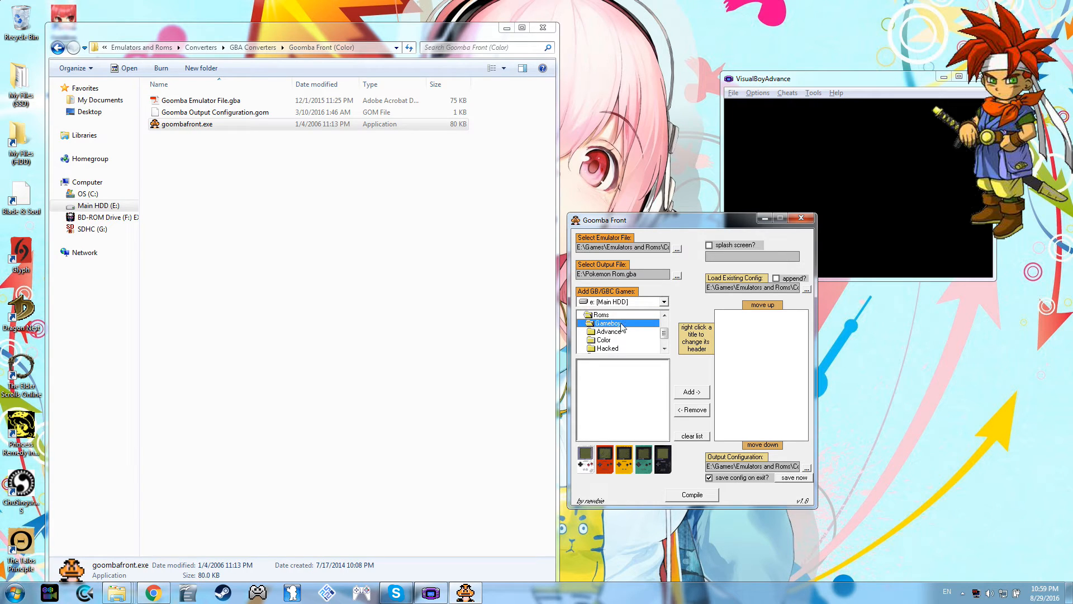
{"action": "double_click", "coordinate": [608, 342]}
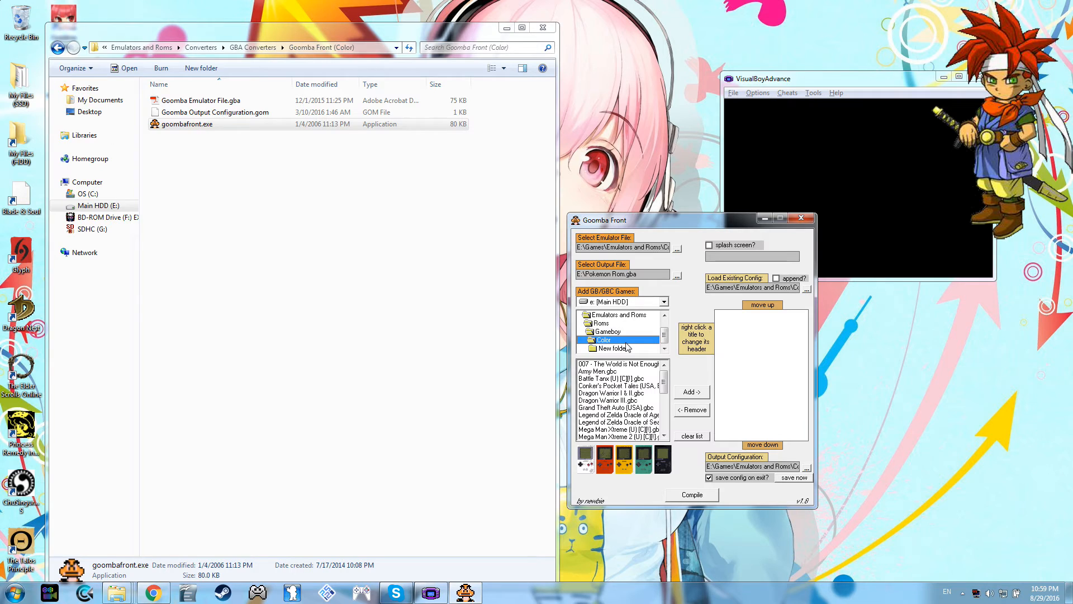
Step: Add Pokemon Gold, Pokemon Crystal and Pokemon Silver to the list of games to compile
{"action": "left_click_drag", "start_coordinate": [665, 385], "coordinate": [667, 398]}
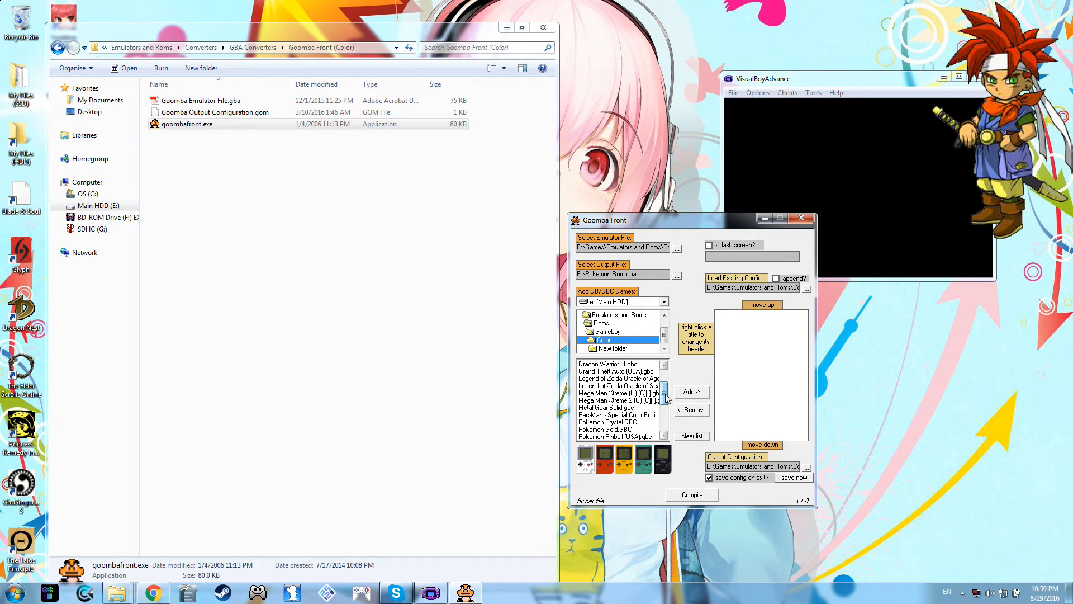
{"action": "double_click", "coordinate": [628, 430]}
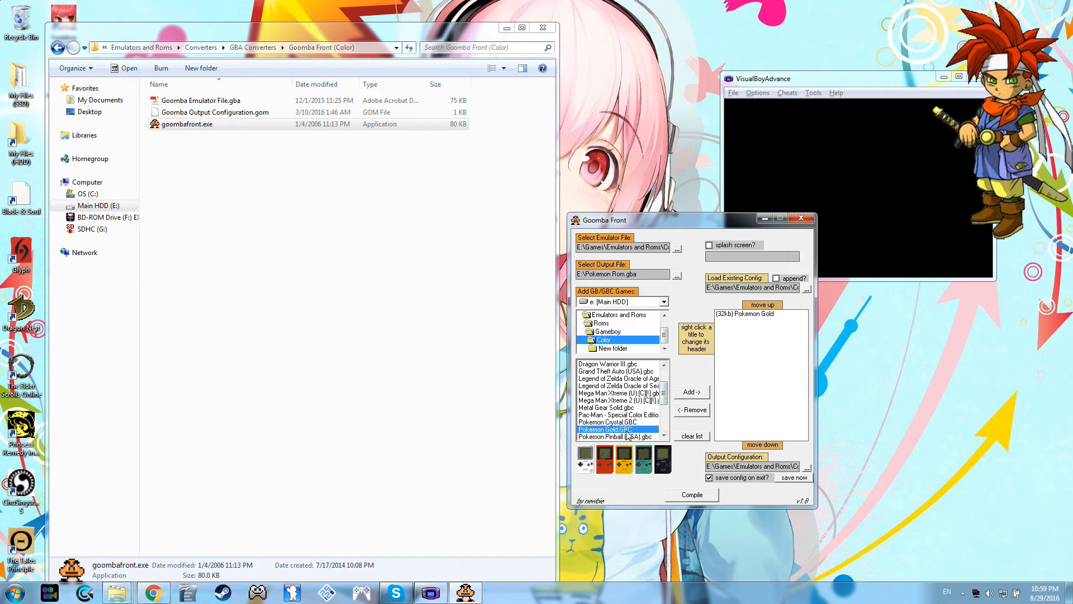
{"action": "scroll", "coordinate": [664, 395], "scroll_direction": "down", "scroll_amount": 1}
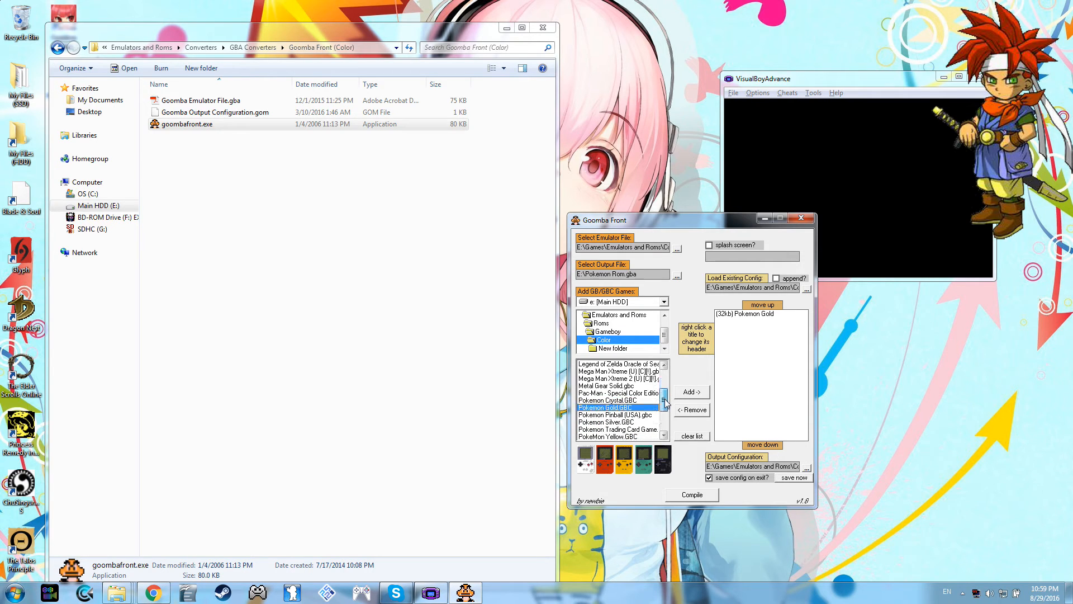
{"action": "double_click", "coordinate": [610, 401]}
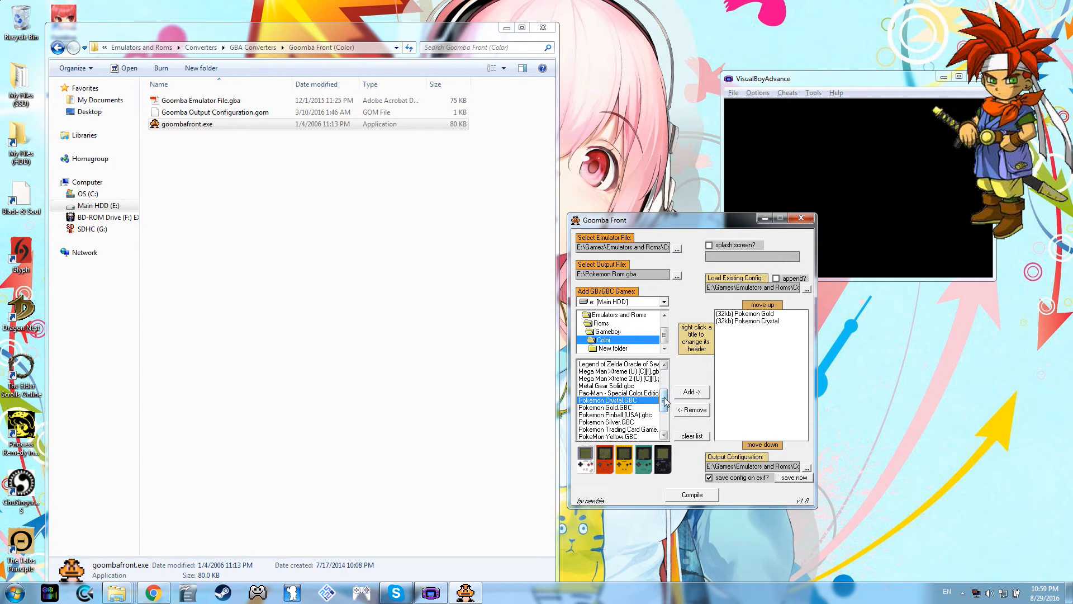
{"action": "scroll", "coordinate": [665, 398], "scroll_direction": "down", "scroll_amount": 1}
{"action": "double_click", "coordinate": [608, 415]}
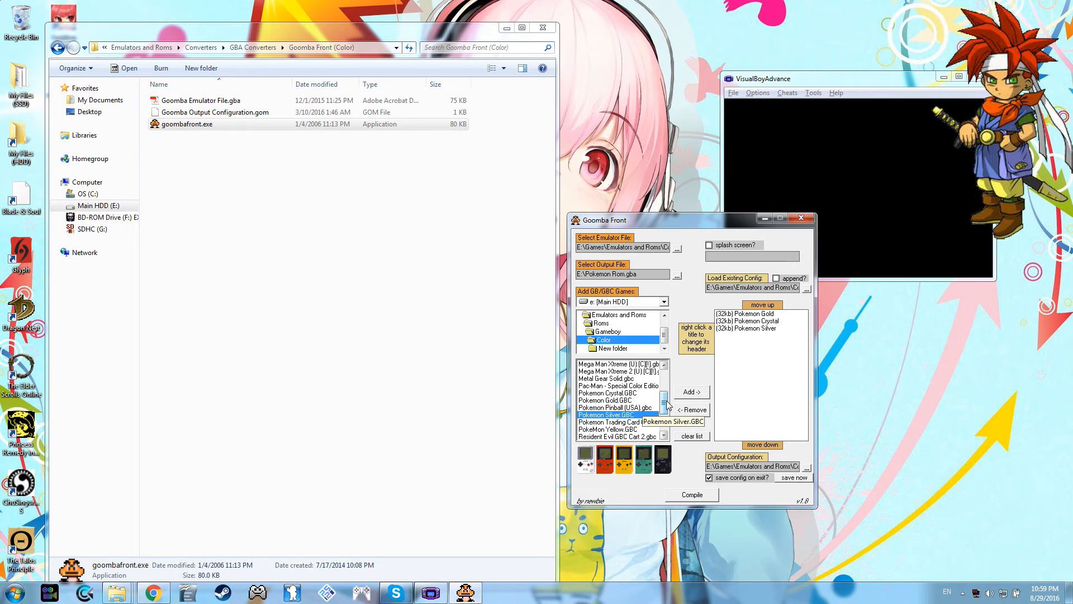
Step: Add Yu-Gi-Oh! Dark Duel Stories, Zelda Oracle of Ages, Oracle of Seasons and Dragon Warrior I & II to the compile list
{"action": "scroll", "coordinate": [668, 407], "scroll_direction": "down", "scroll_amount": 2}
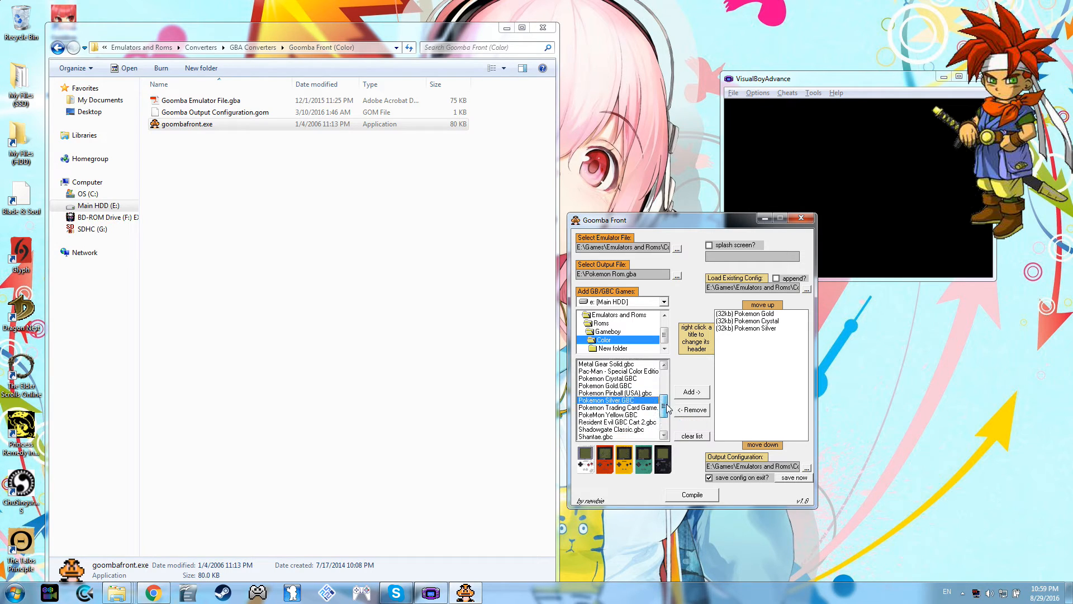
{"action": "left_click_drag", "start_coordinate": [668, 408], "coordinate": [662, 421]}
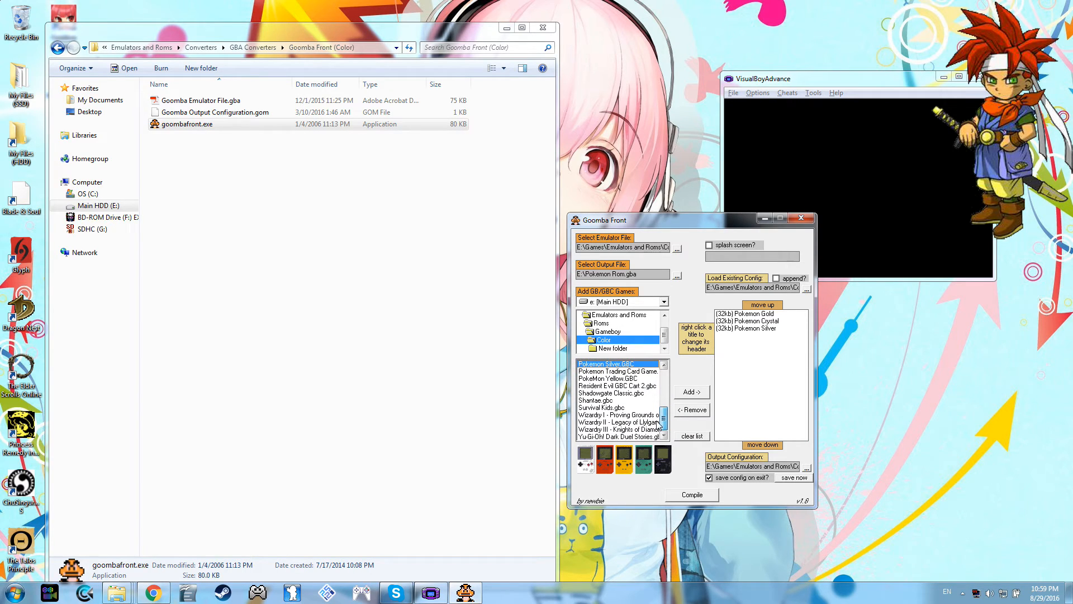
{"action": "double_click", "coordinate": [621, 437]}
{"action": "scroll", "coordinate": [666, 414], "scroll_direction": "up", "scroll_amount": 2}
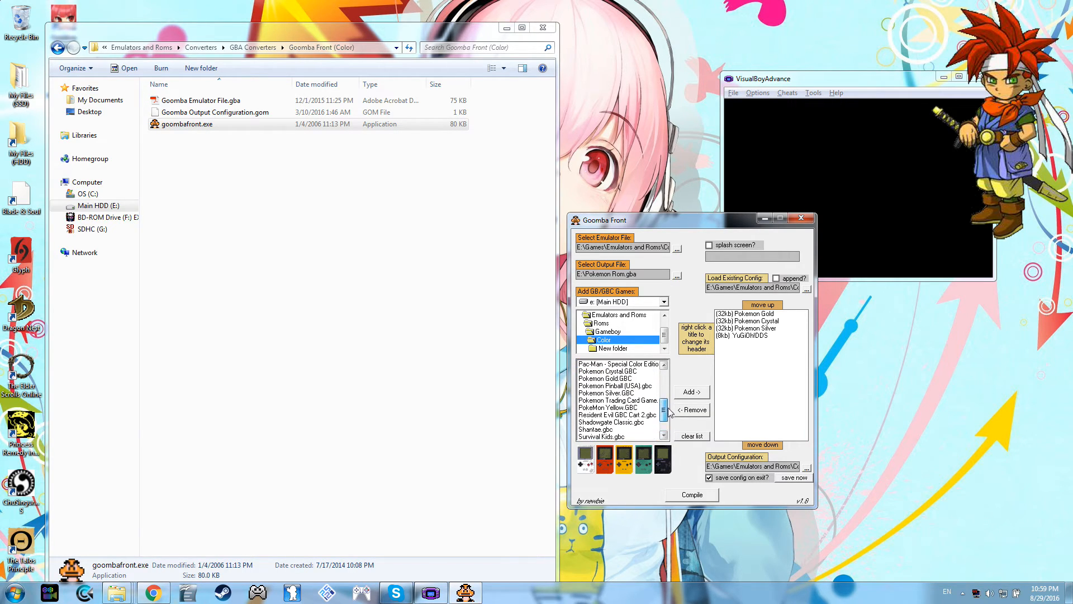
{"action": "left_click_drag", "start_coordinate": [667, 410], "coordinate": [661, 388]}
{"action": "double_click", "coordinate": [647, 408]}
{"action": "double_click", "coordinate": [636, 415]}
{"action": "left_click_drag", "start_coordinate": [665, 386], "coordinate": [665, 363]}
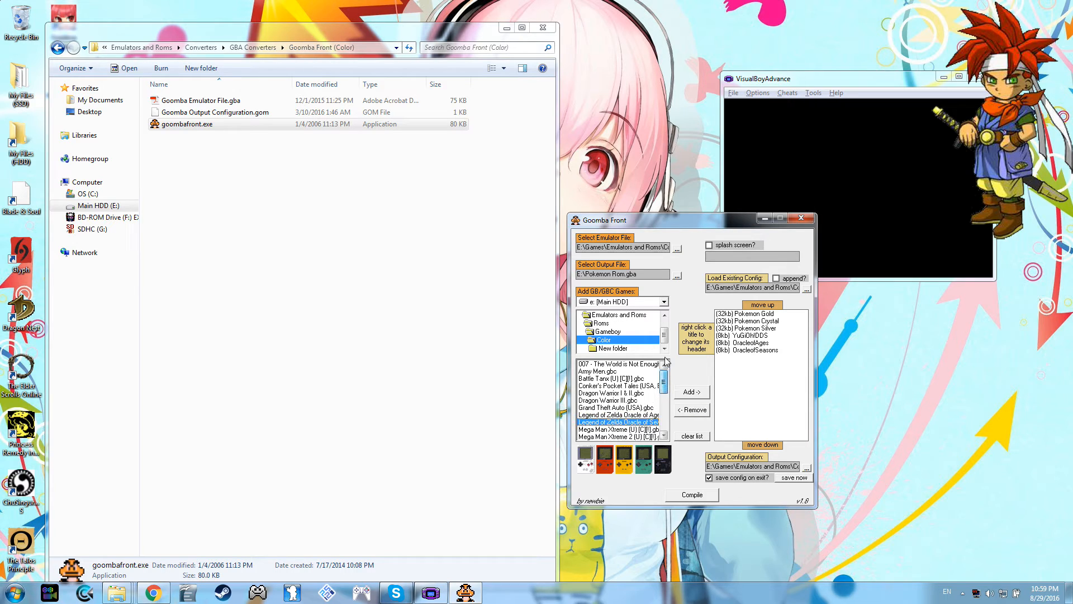
{"action": "double_click", "coordinate": [620, 393]}
Step: Switch the game source folder from Color to Gameboy > Original
{"action": "double_click", "coordinate": [610, 332]}
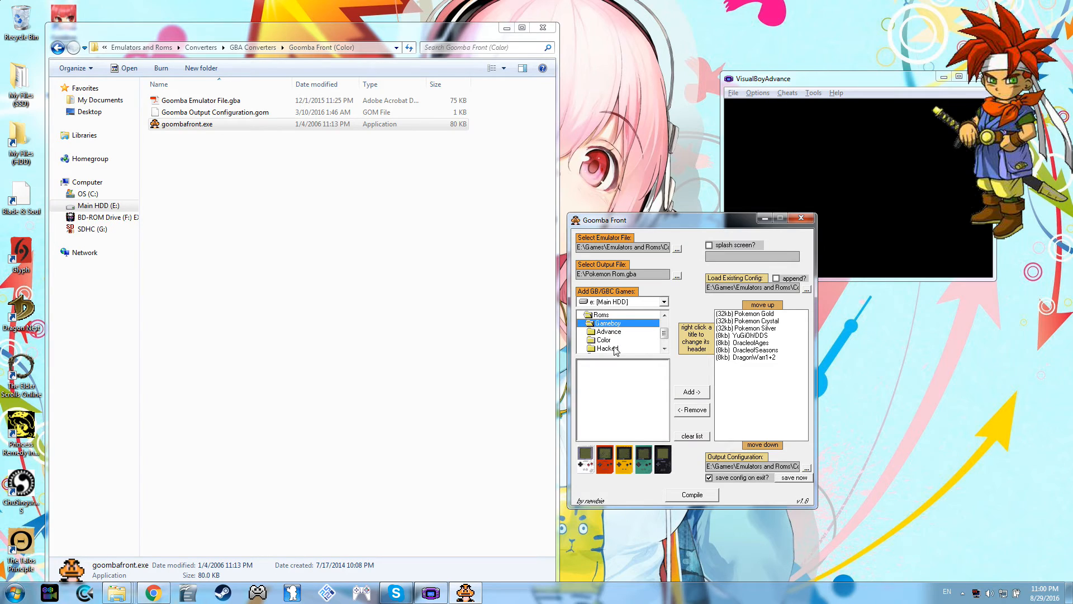
{"action": "left_click", "coordinate": [664, 348]}
{"action": "double_click", "coordinate": [623, 351]}
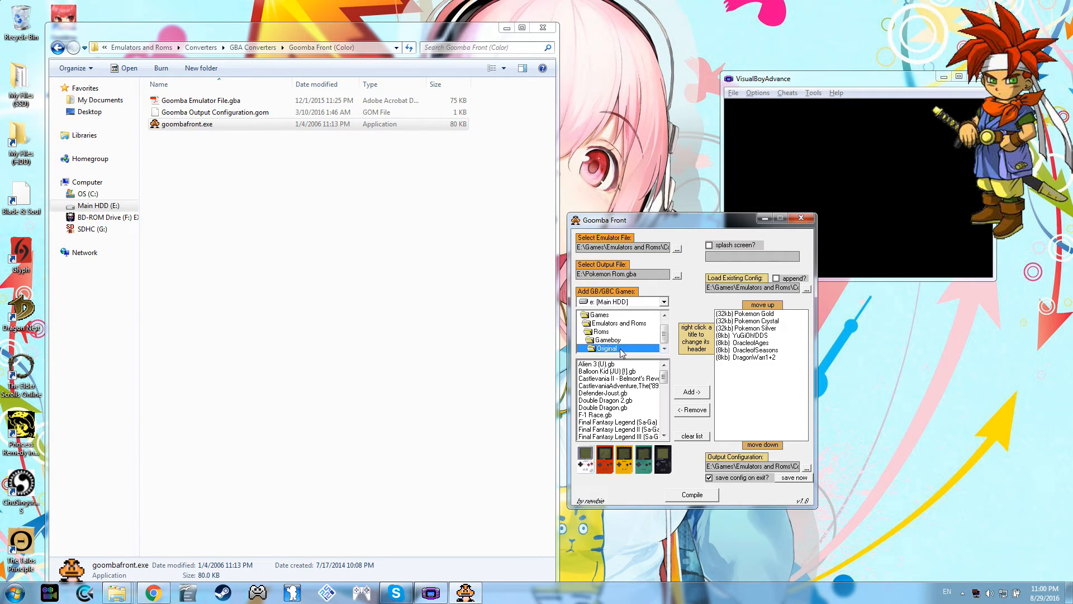
Step: Add Pokemon Blue, Pokemon Brown, Pokemon Red and the Pocket Monsters Trading Card game together to the compile list
{"action": "scroll", "coordinate": [665, 390], "scroll_direction": "down", "scroll_amount": 3}
{"action": "left_click_drag", "start_coordinate": [665, 395], "coordinate": [667, 408]}
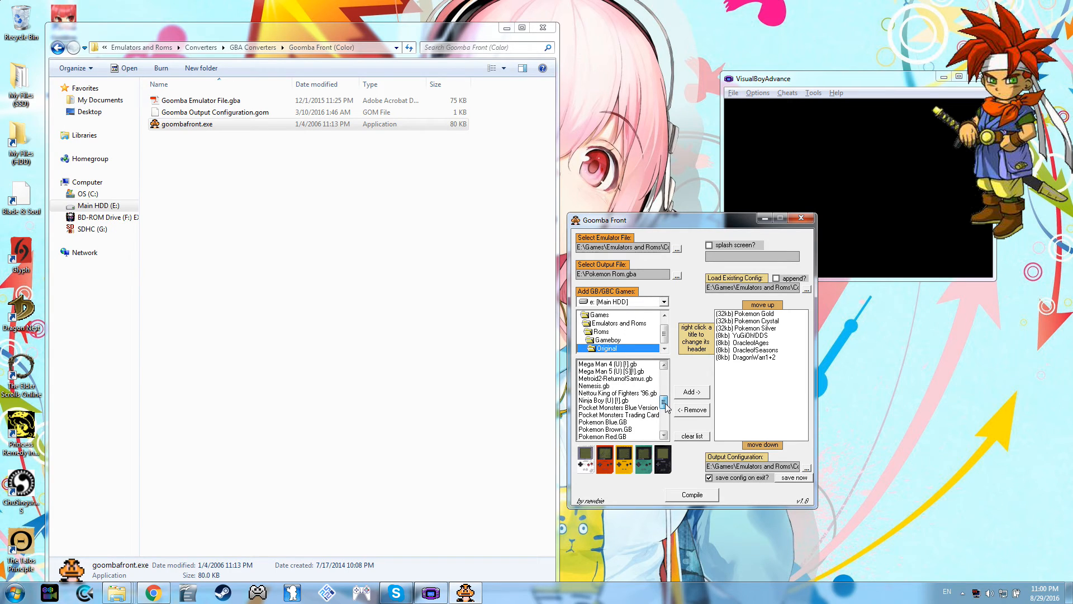
{"action": "left_click_drag", "start_coordinate": [667, 408], "coordinate": [666, 411]}
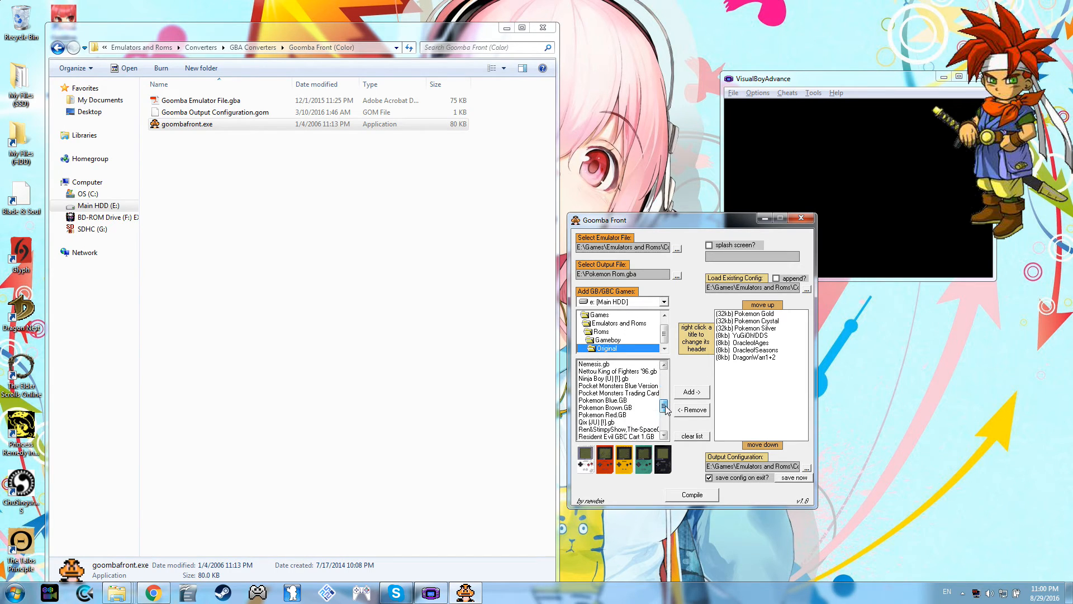
{"action": "left_click", "coordinate": [622, 401]}
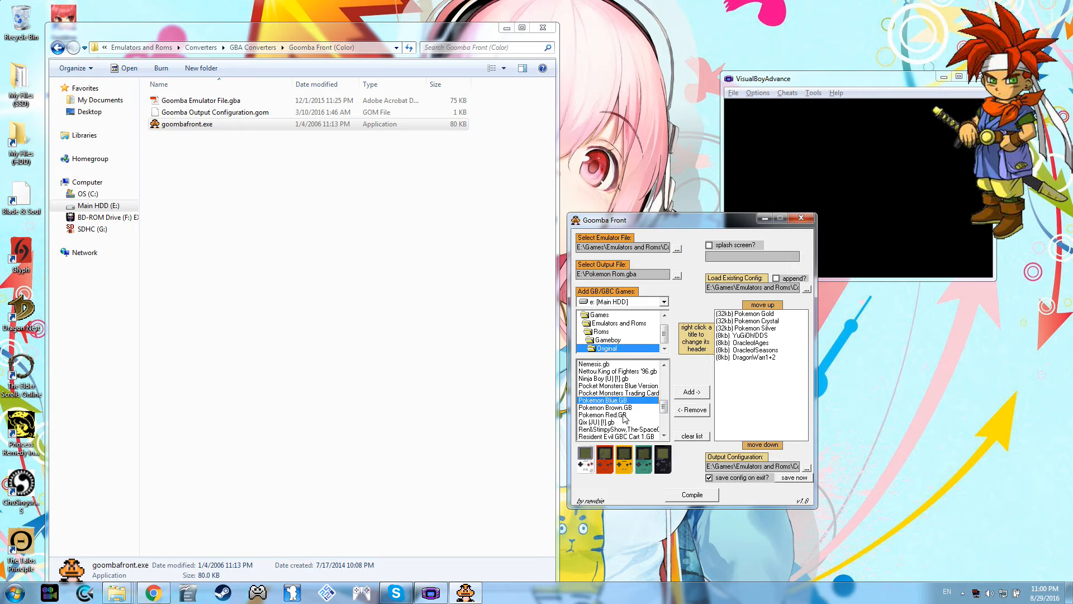
{"action": "left_click", "coordinate": [625, 415], "text": "ctrl"}
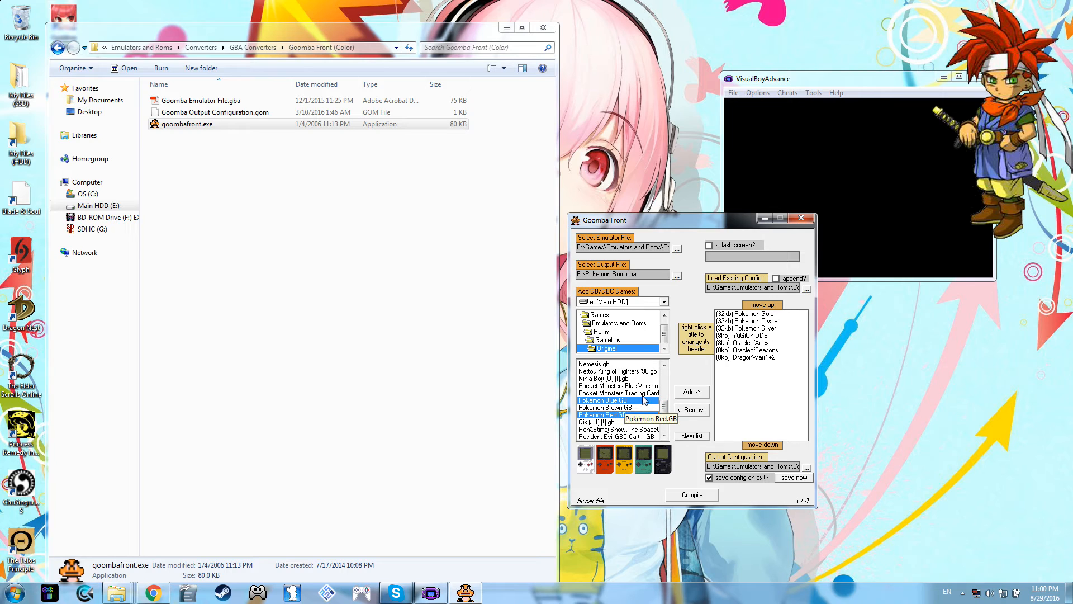
{"action": "left_click", "coordinate": [643, 393], "text": "ctrl"}
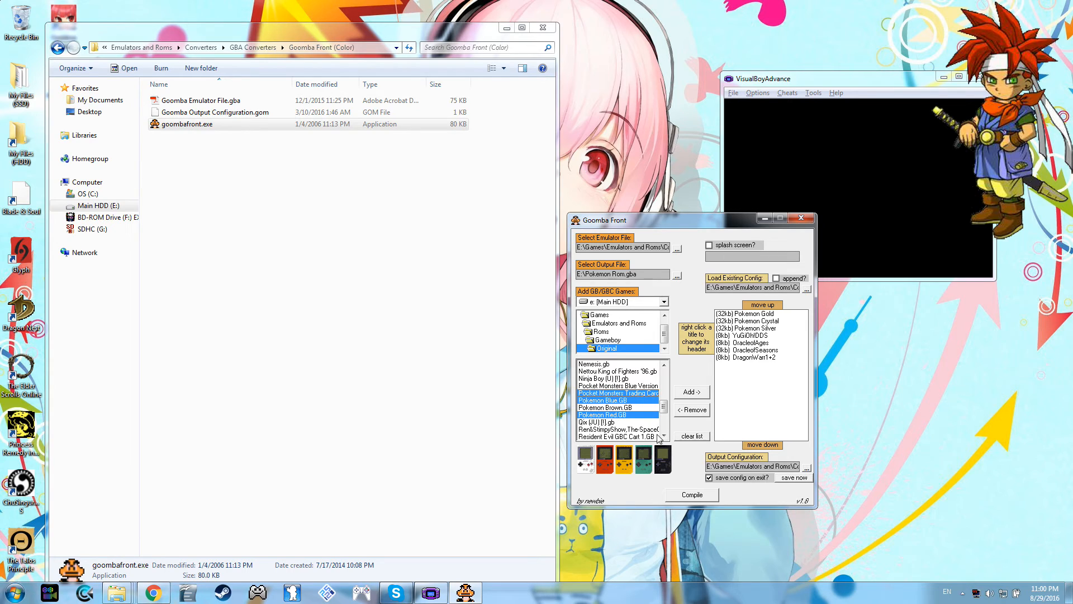
{"action": "left_click", "coordinate": [664, 435]}
{"action": "left_click", "coordinate": [664, 435]}
{"action": "left_click", "coordinate": [664, 436]}
{"action": "left_click", "coordinate": [664, 436]}
{"action": "left_click", "coordinate": [623, 380], "text": "ctrl"}
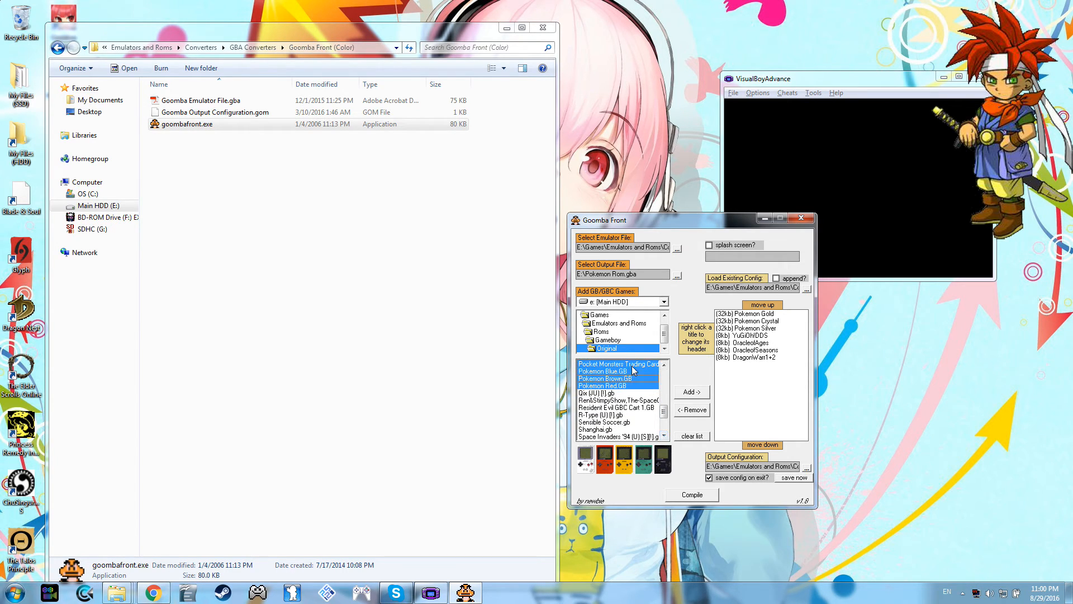
{"action": "left_click", "coordinate": [687, 394]}
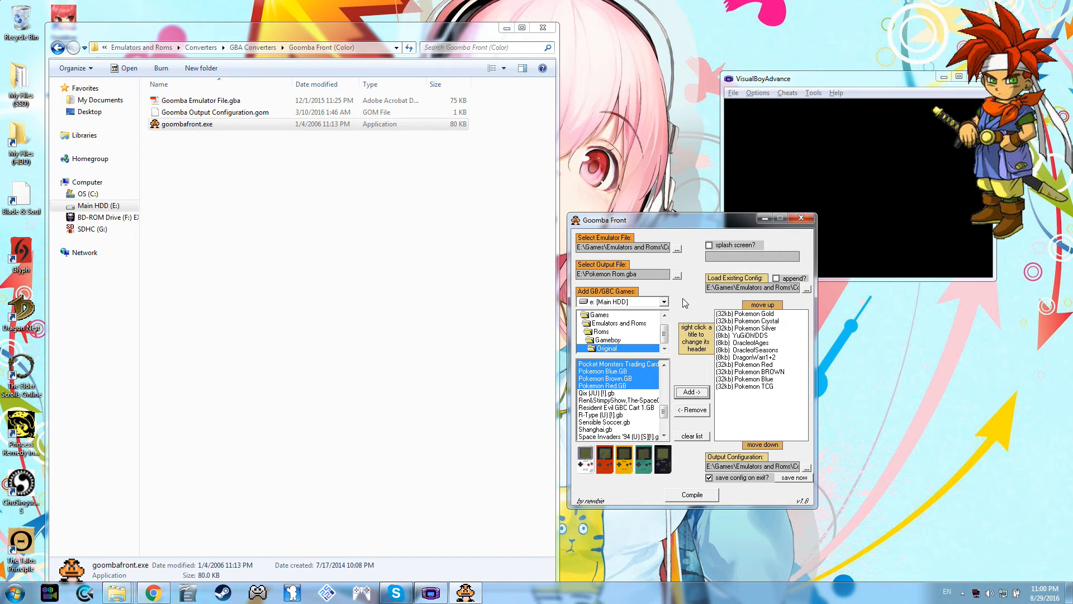
Step: Compile the listed games into E:\Pokemon Rom.gba
{"action": "left_click", "coordinate": [694, 496]}
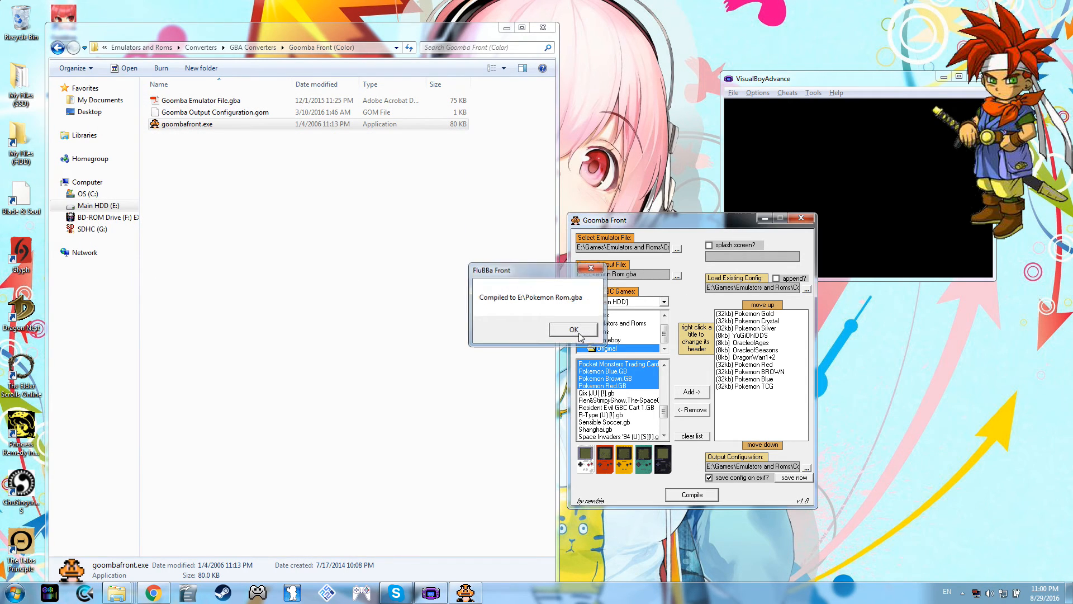
{"action": "left_click", "coordinate": [584, 331]}
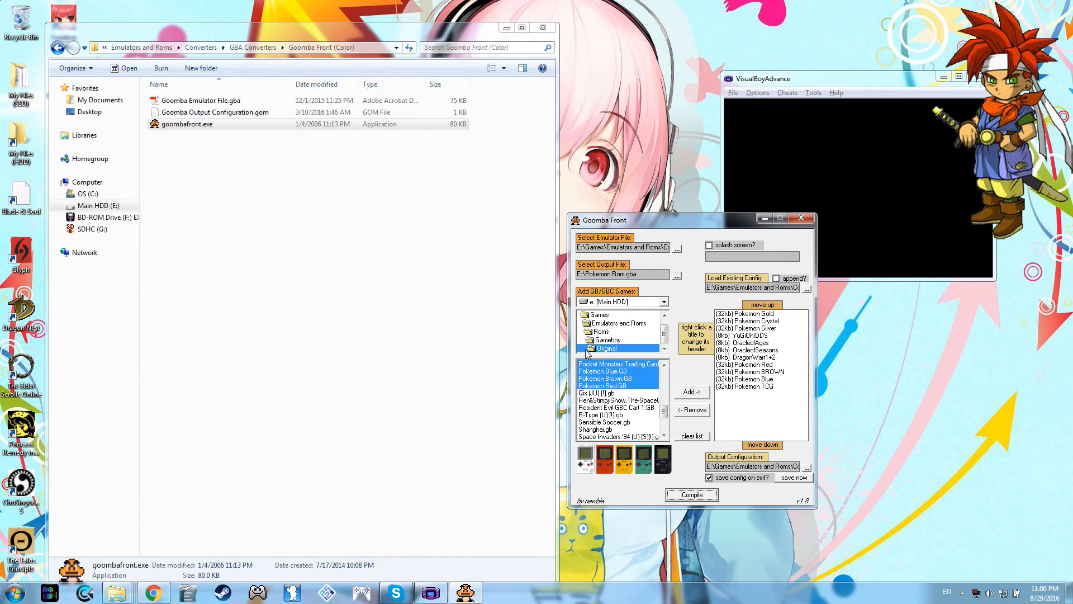
{"action": "left_click", "coordinate": [697, 497]}
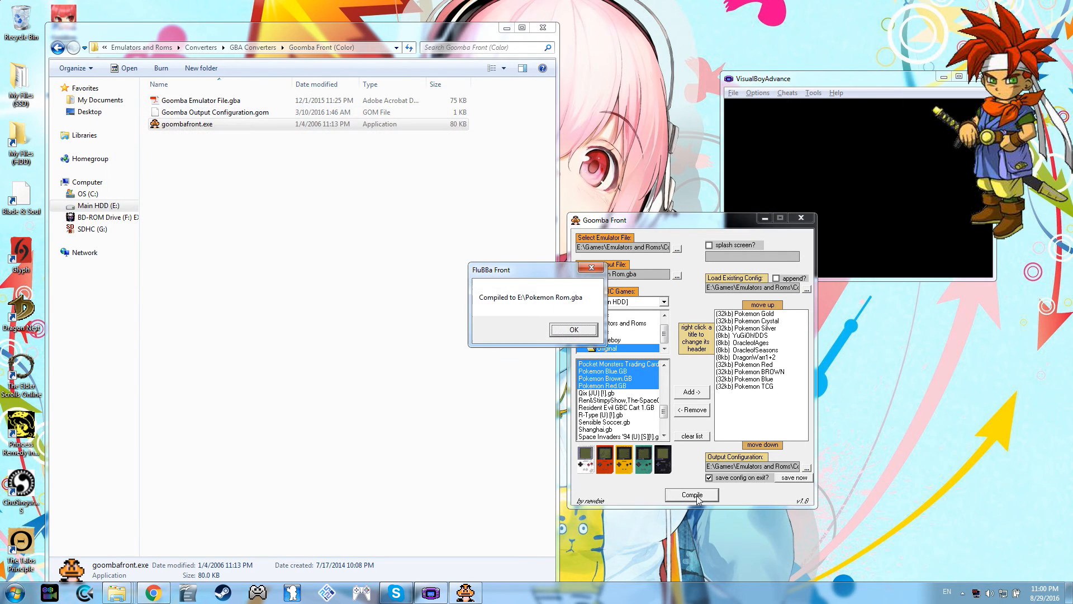
{"action": "left_click", "coordinate": [573, 331]}
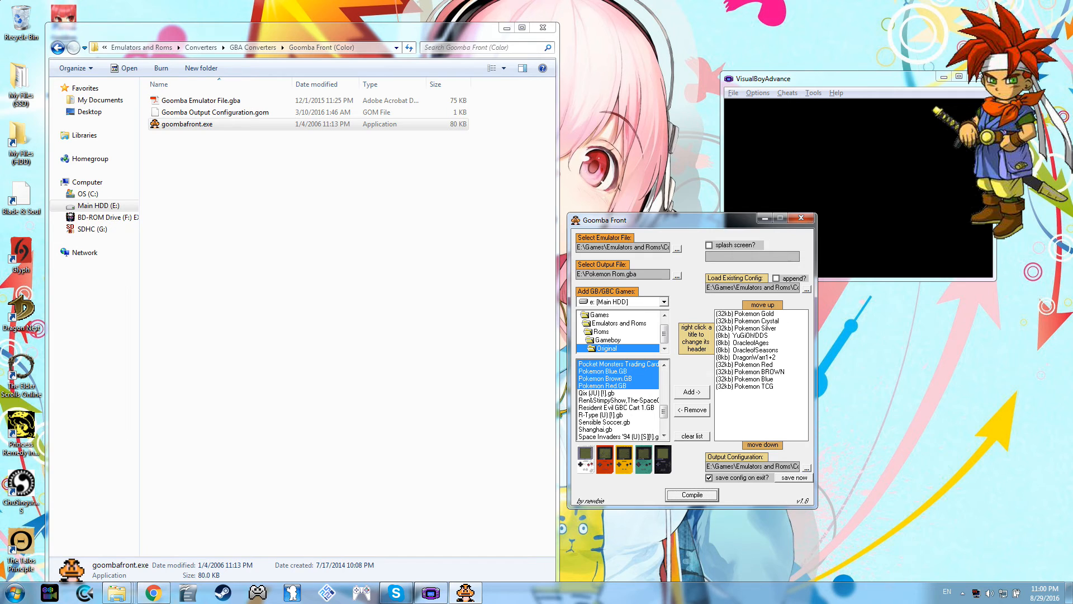
{"action": "left_click", "coordinate": [677, 276]}
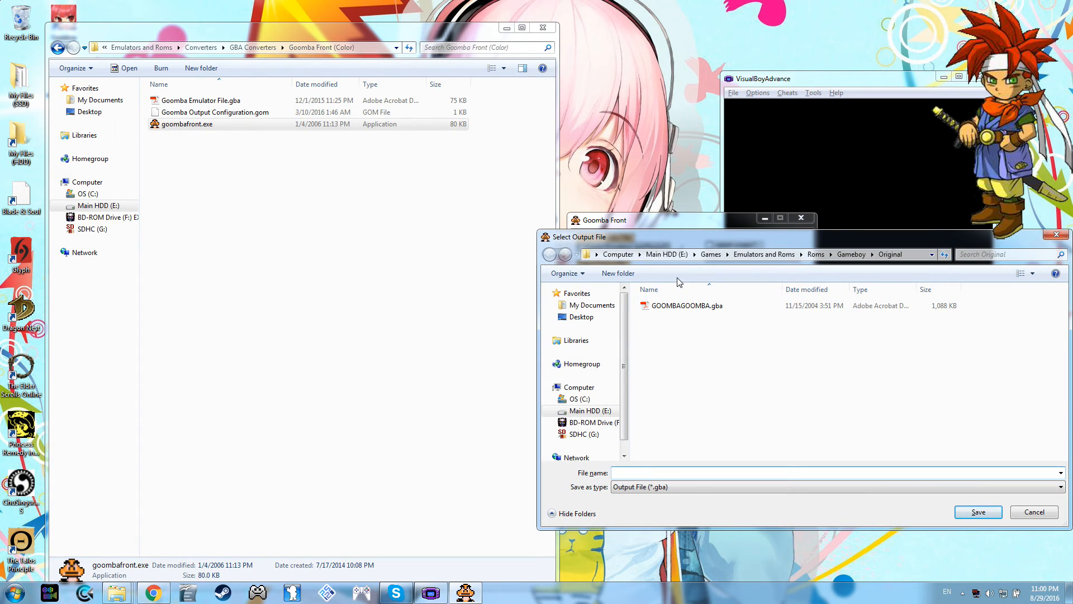
{"action": "left_click", "coordinate": [1018, 510]}
Step: Open the Main HDD (E:) drive in Windows Explorer and load Pokemon Rom.gba from it into VisualBoyAdvance
{"action": "right_click", "coordinate": [106, 596]}
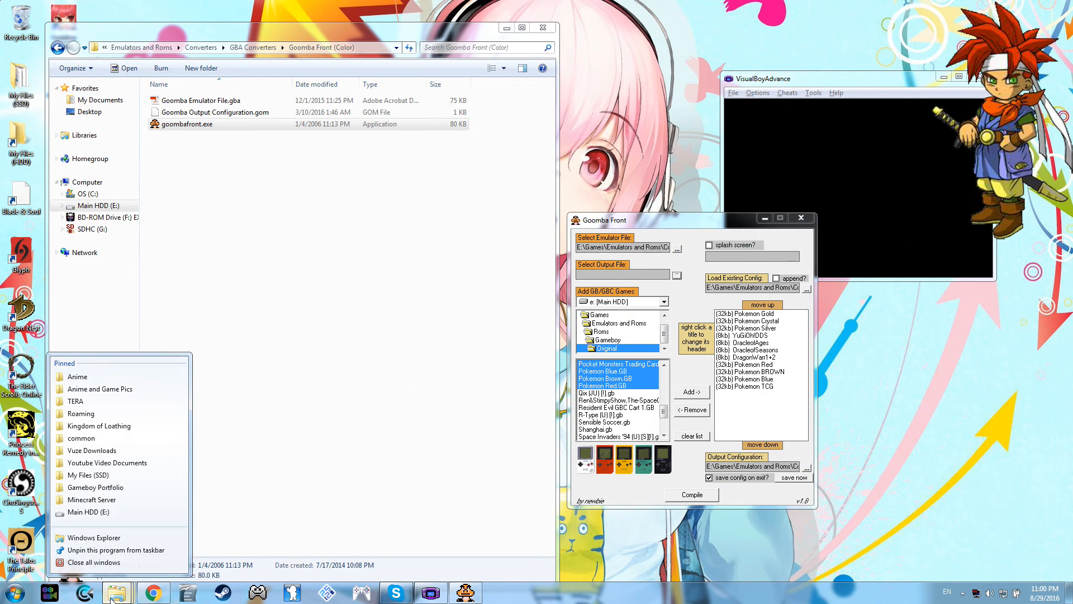
{"action": "left_click", "coordinate": [88, 514]}
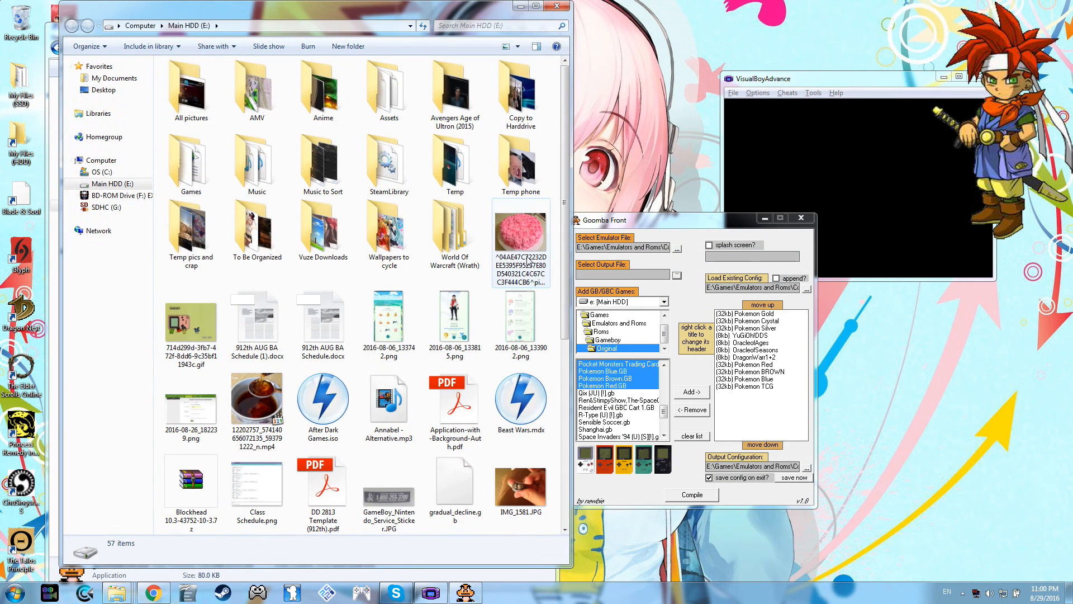
{"action": "left_click_drag", "start_coordinate": [566, 274], "coordinate": [568, 449]}
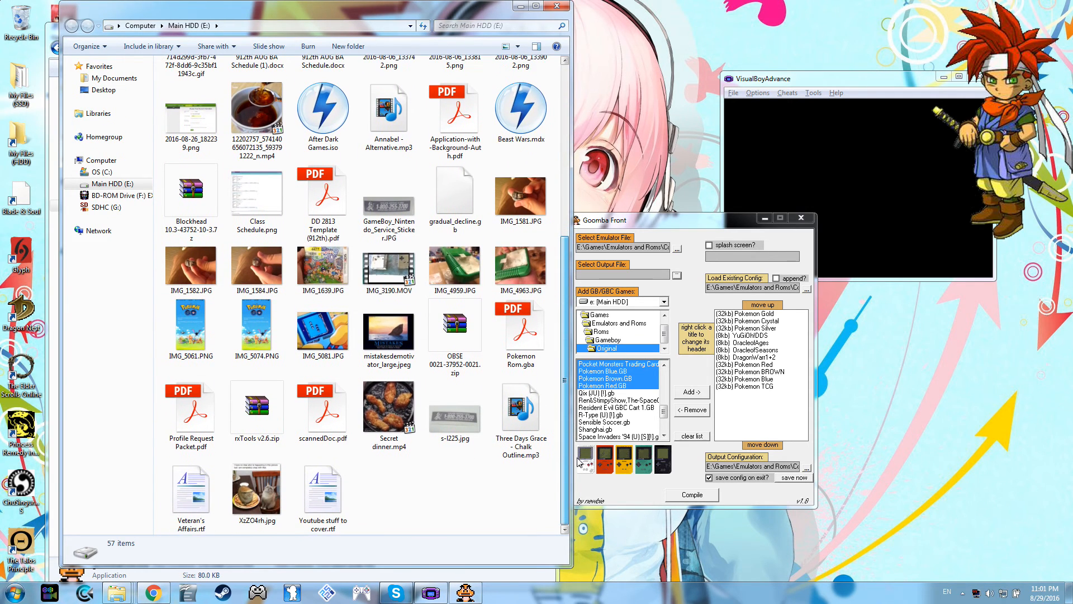
{"action": "left_click", "coordinate": [520, 343]}
{"action": "left_click_drag", "start_coordinate": [519, 344], "coordinate": [875, 188]}
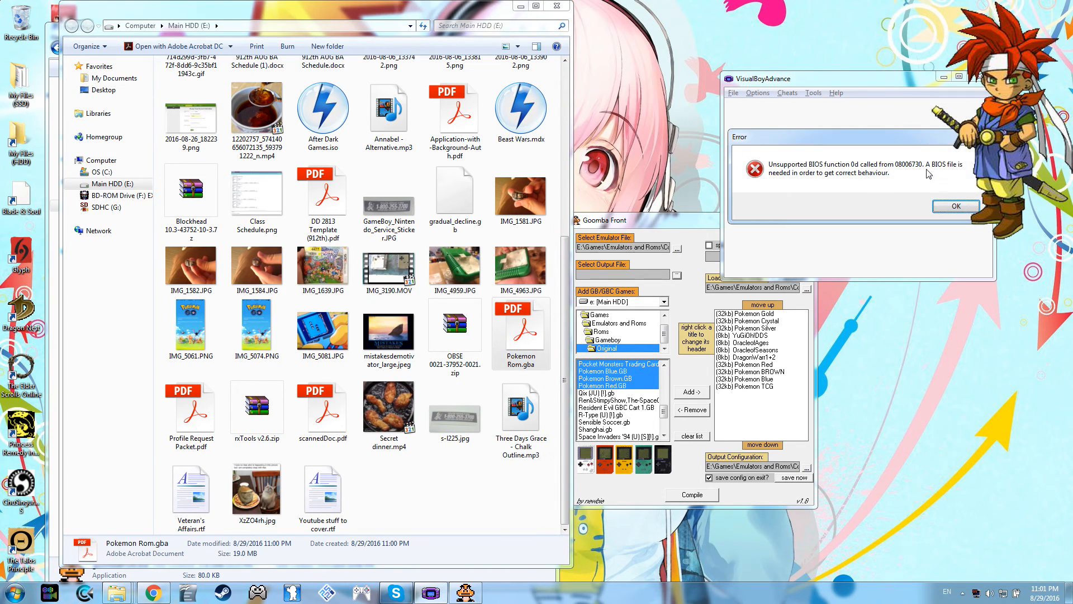
Step: Dismiss the BIOS error, launch Pokemon Cry from the compiled game list and begin a new game
{"action": "left_click", "coordinate": [944, 207]}
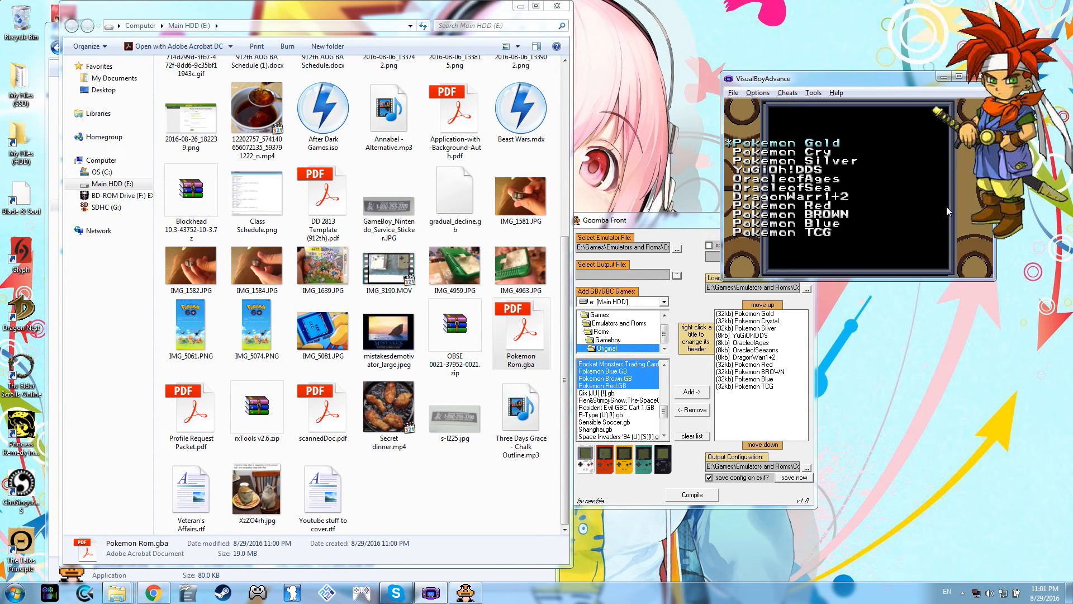
{"action": "key", "text": "Down"}
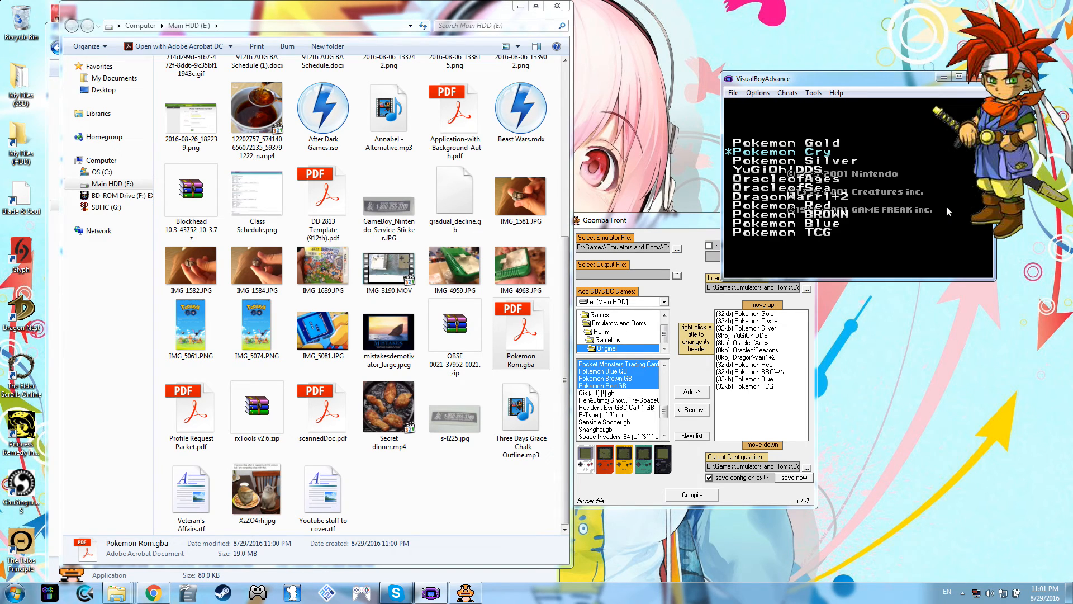
{"action": "key", "text": "Return"}
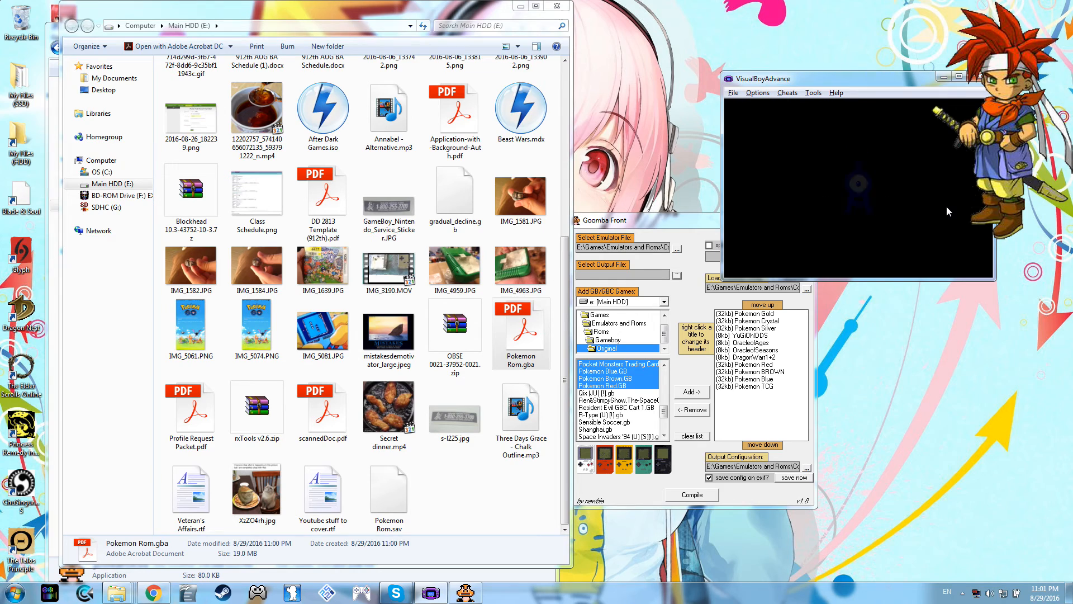
{"action": "key", "text": "Return"}
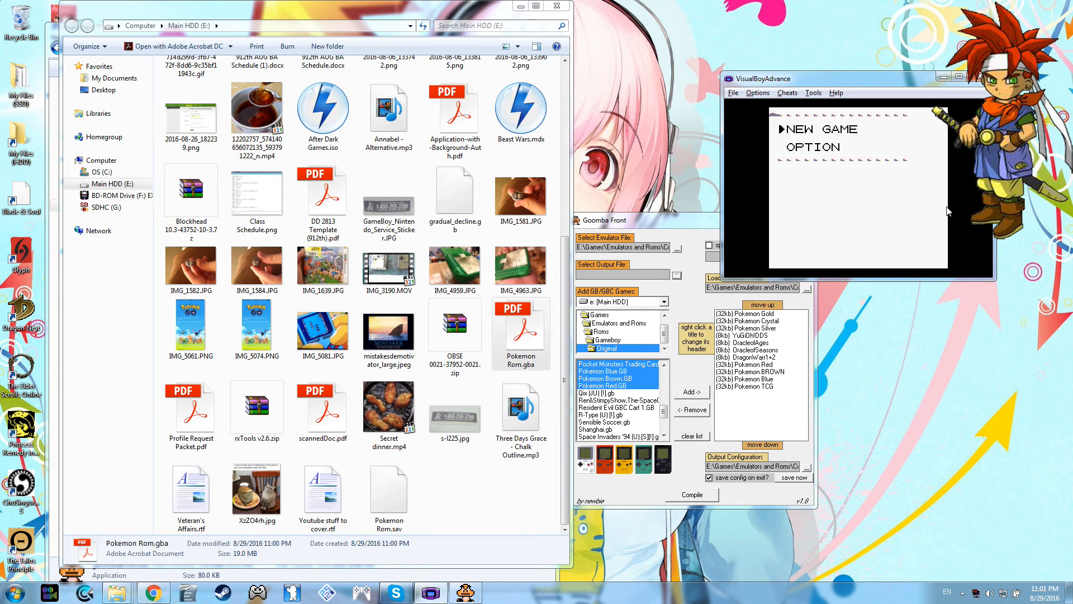
{"action": "key", "text": "Return"}
{"action": "key", "text": "Return"}
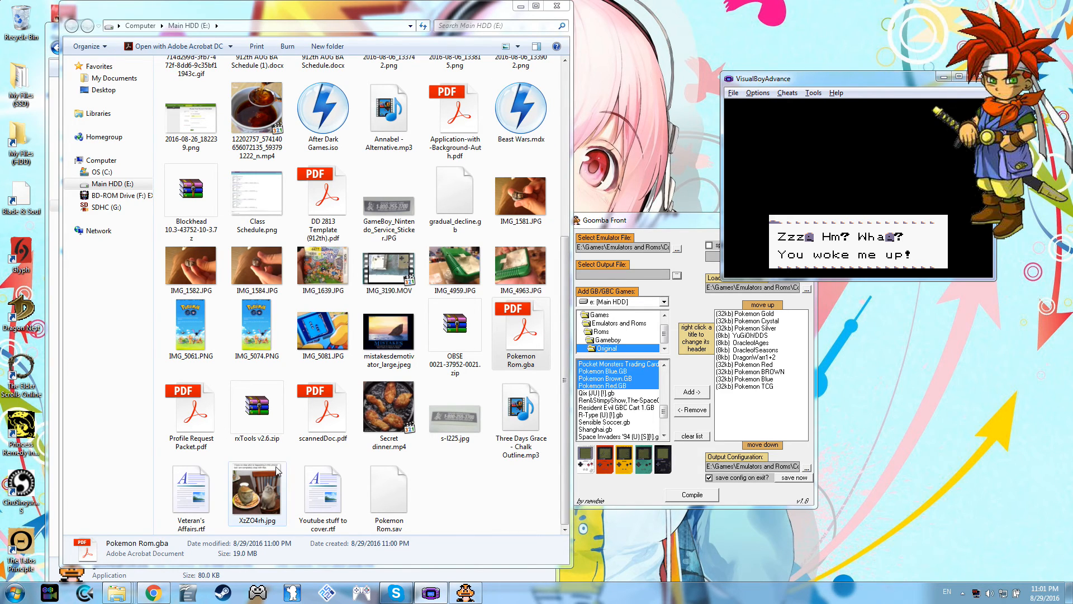
Step: Reload Pokemon Rom.gba into VisualBoyAdvance and launch YuGiOh!DDS from the game list
{"action": "left_click_drag", "start_coordinate": [522, 332], "coordinate": [919, 150]}
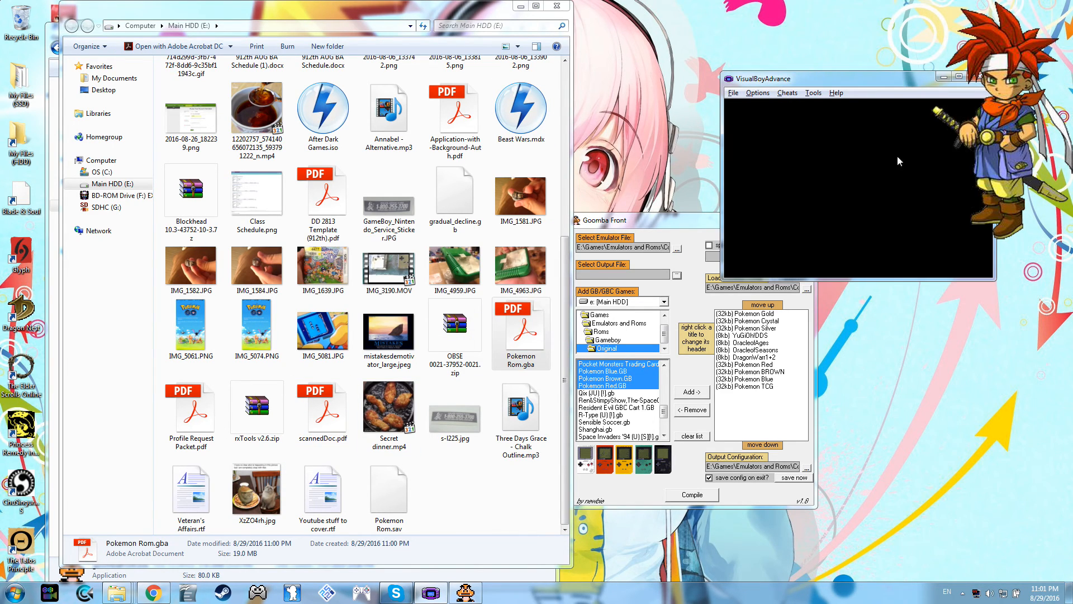
{"action": "key", "text": "Down"}
{"action": "key", "text": "Down"}
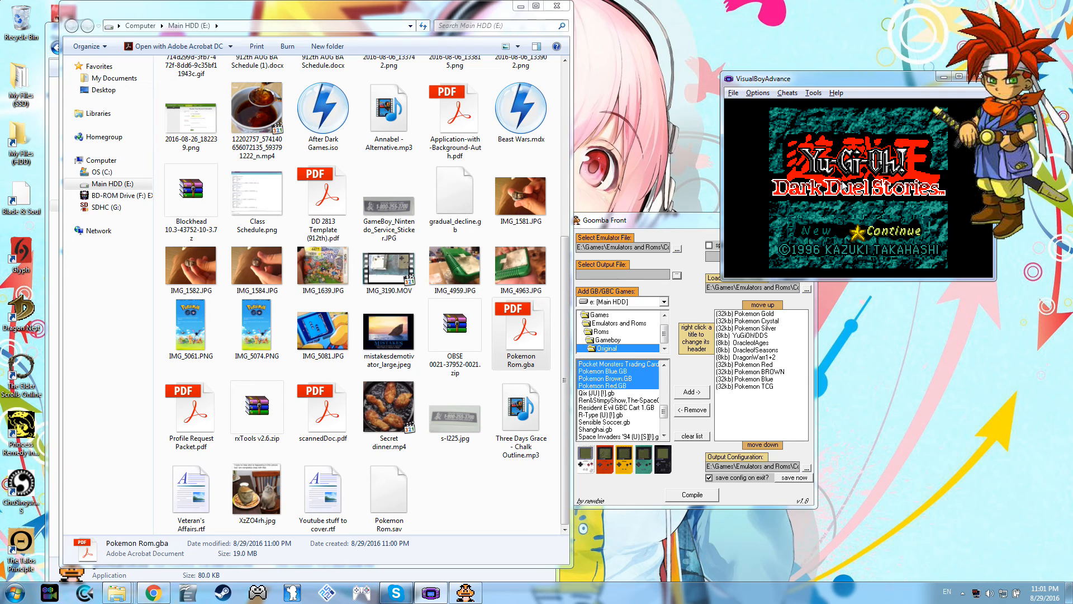
Step: Reset the emulator to return to the game list and launch Pokemon BROWN
{"action": "left_click", "coordinate": [743, 96]}
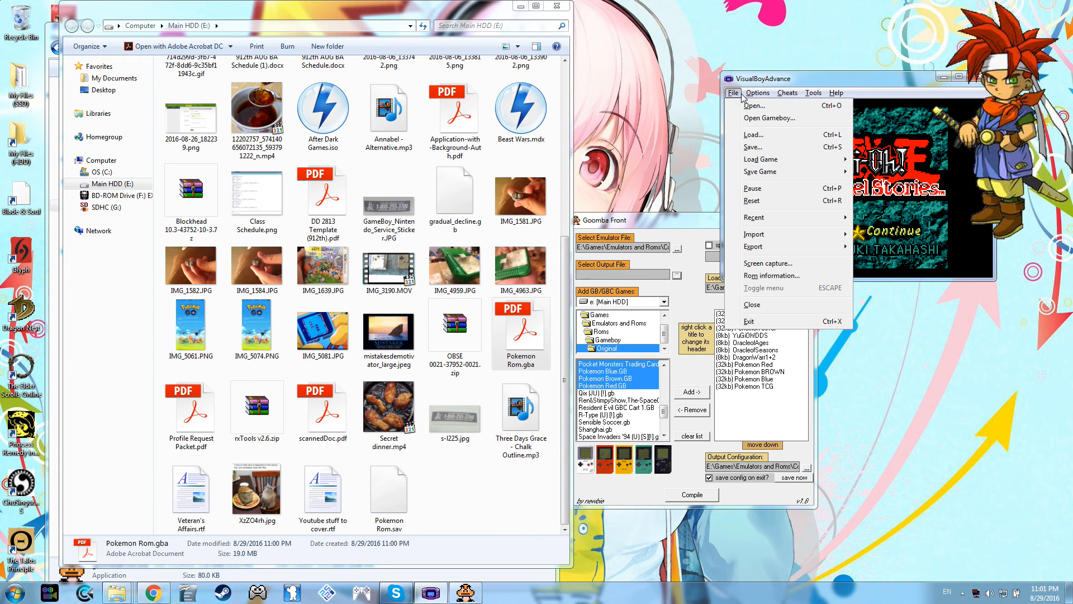
{"action": "left_click", "coordinate": [759, 203]}
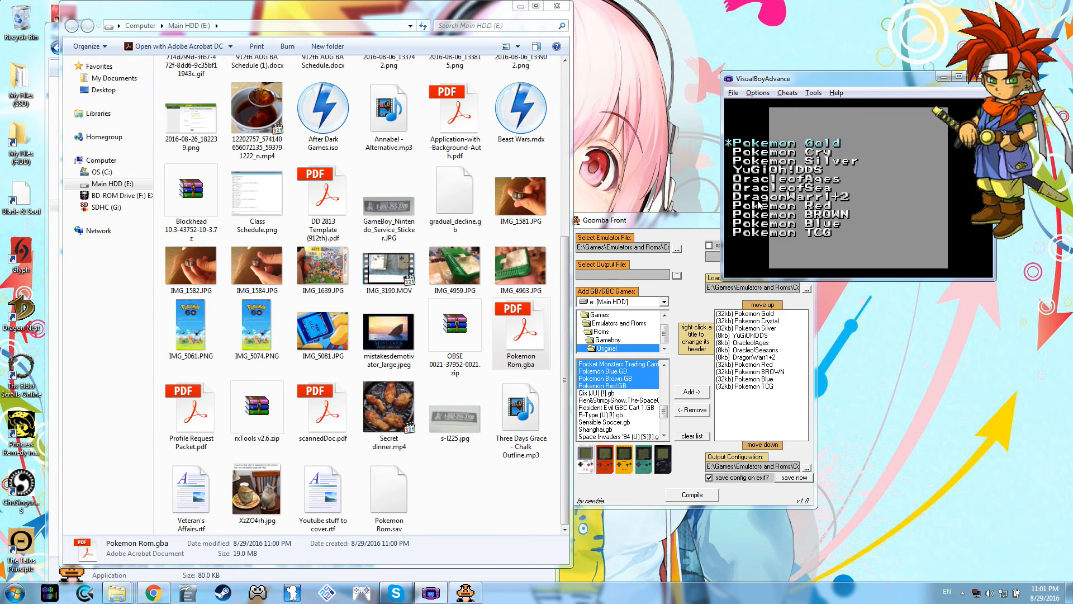
{"action": "key", "text": "Up"}
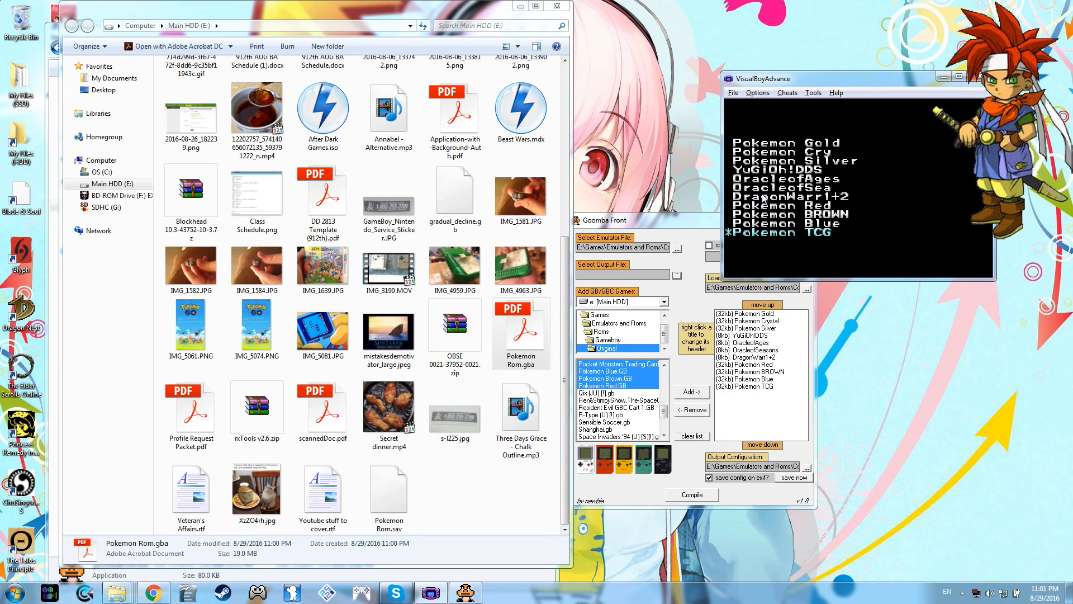
{"action": "key", "text": "Up"}
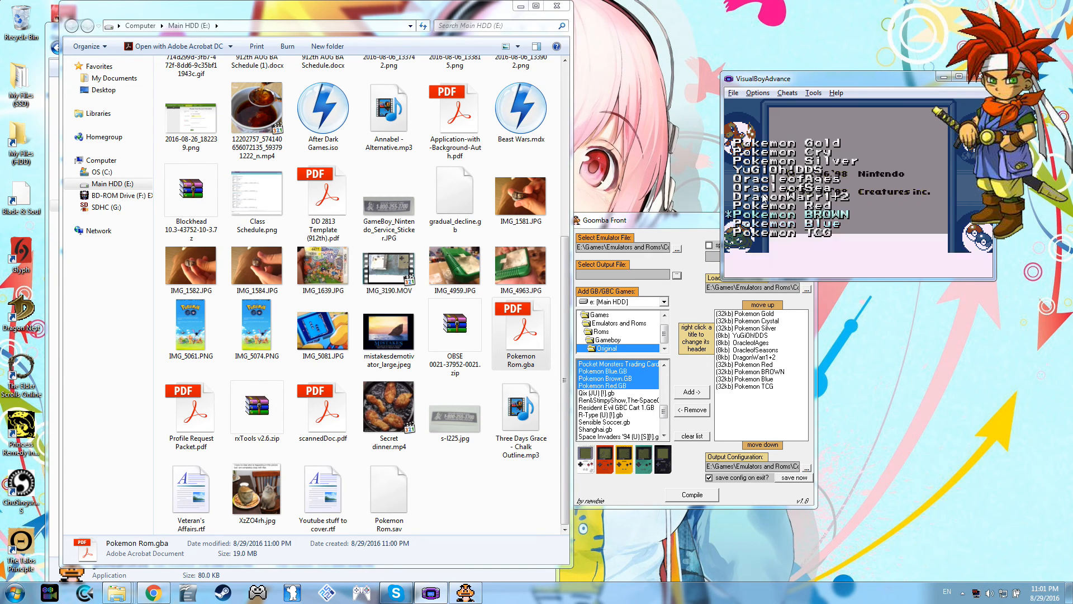
{"action": "key", "text": "Return"}
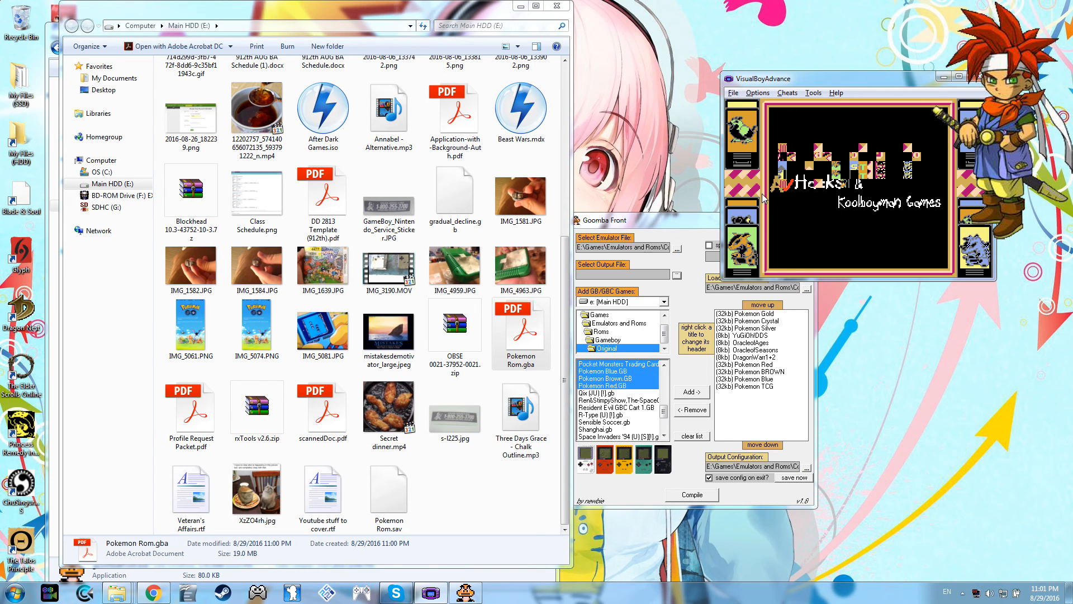
Step: Start a new game in Pokemon BROWN and advance through the introductory dialogue
{"action": "key", "text": "Return"}
{"action": "key", "text": "Return"}
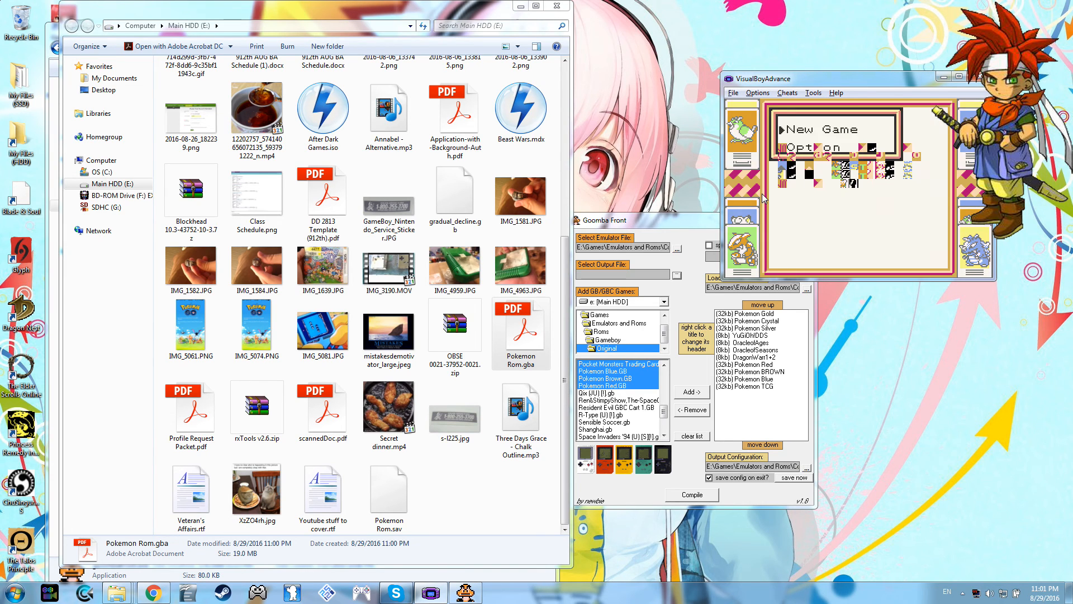
{"action": "key", "text": "Return"}
{"action": "key", "text": "Return"}
{"action": "key", "text": "Return"}
{"action": "key", "text": "Return"}
{"action": "key", "text": "Return"}
{"action": "key", "text": "Return"}
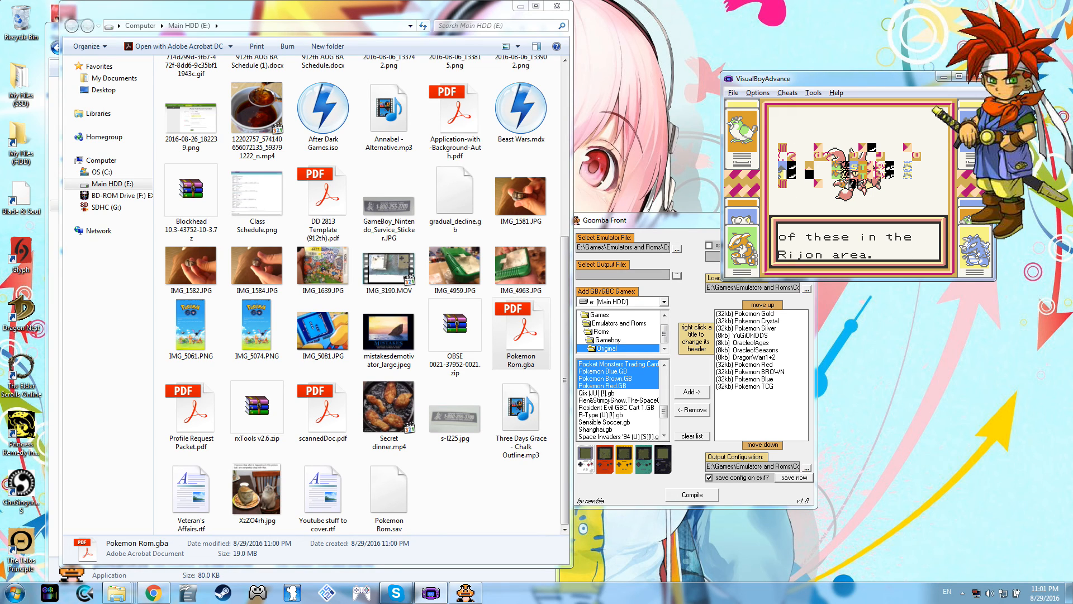
Step: Close VisualBoyAdvance and the Main HDD (E:) Explorer window
{"action": "left_click", "coordinate": [981, 78]}
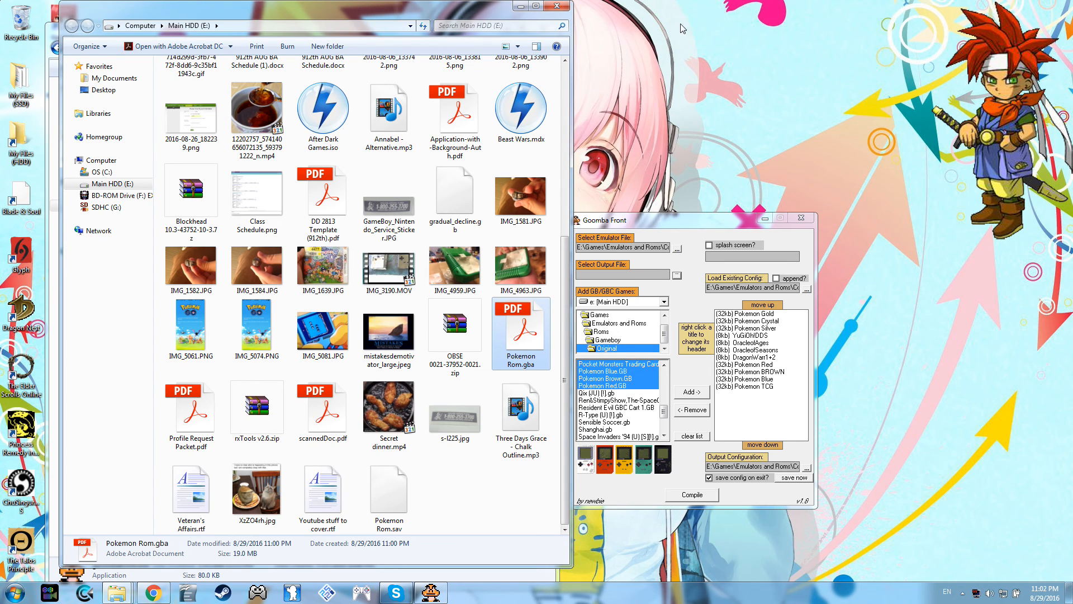
{"action": "left_click", "coordinate": [566, 8]}
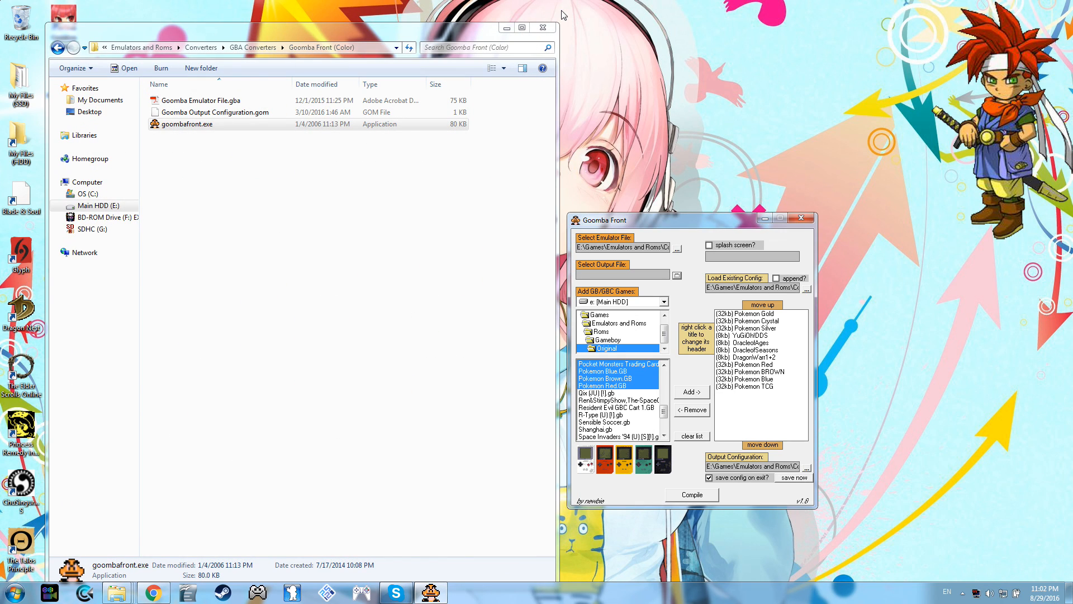